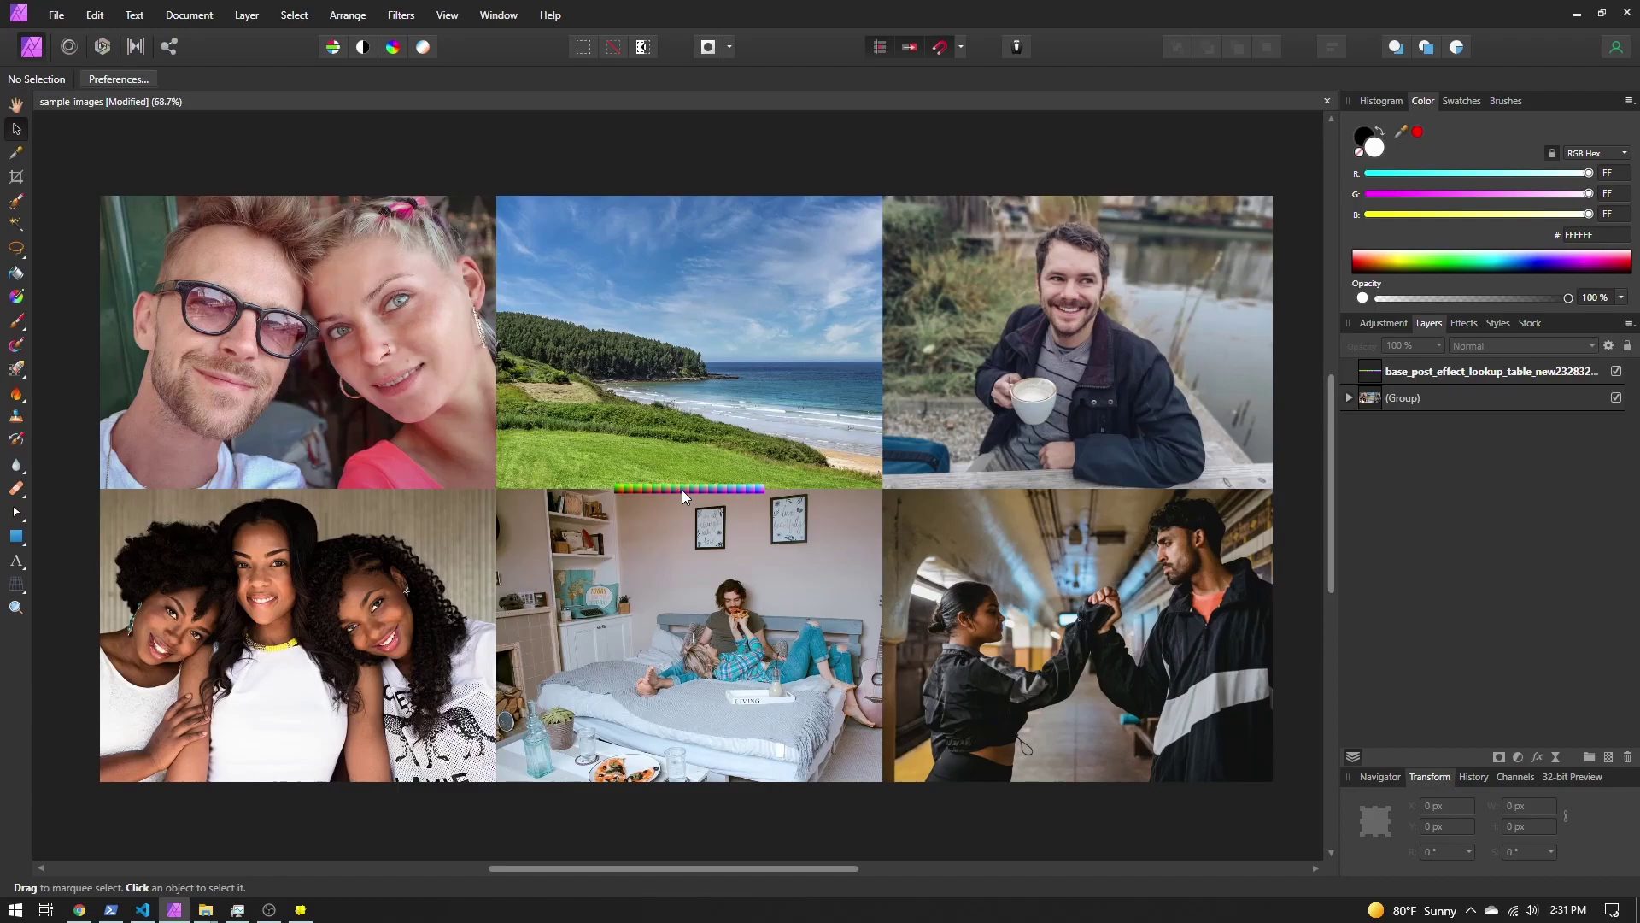
pyautogui.keyDown('ctrl'); pyautogui.scroll(10, 682, 490); pyautogui.keyUp('ctrl')
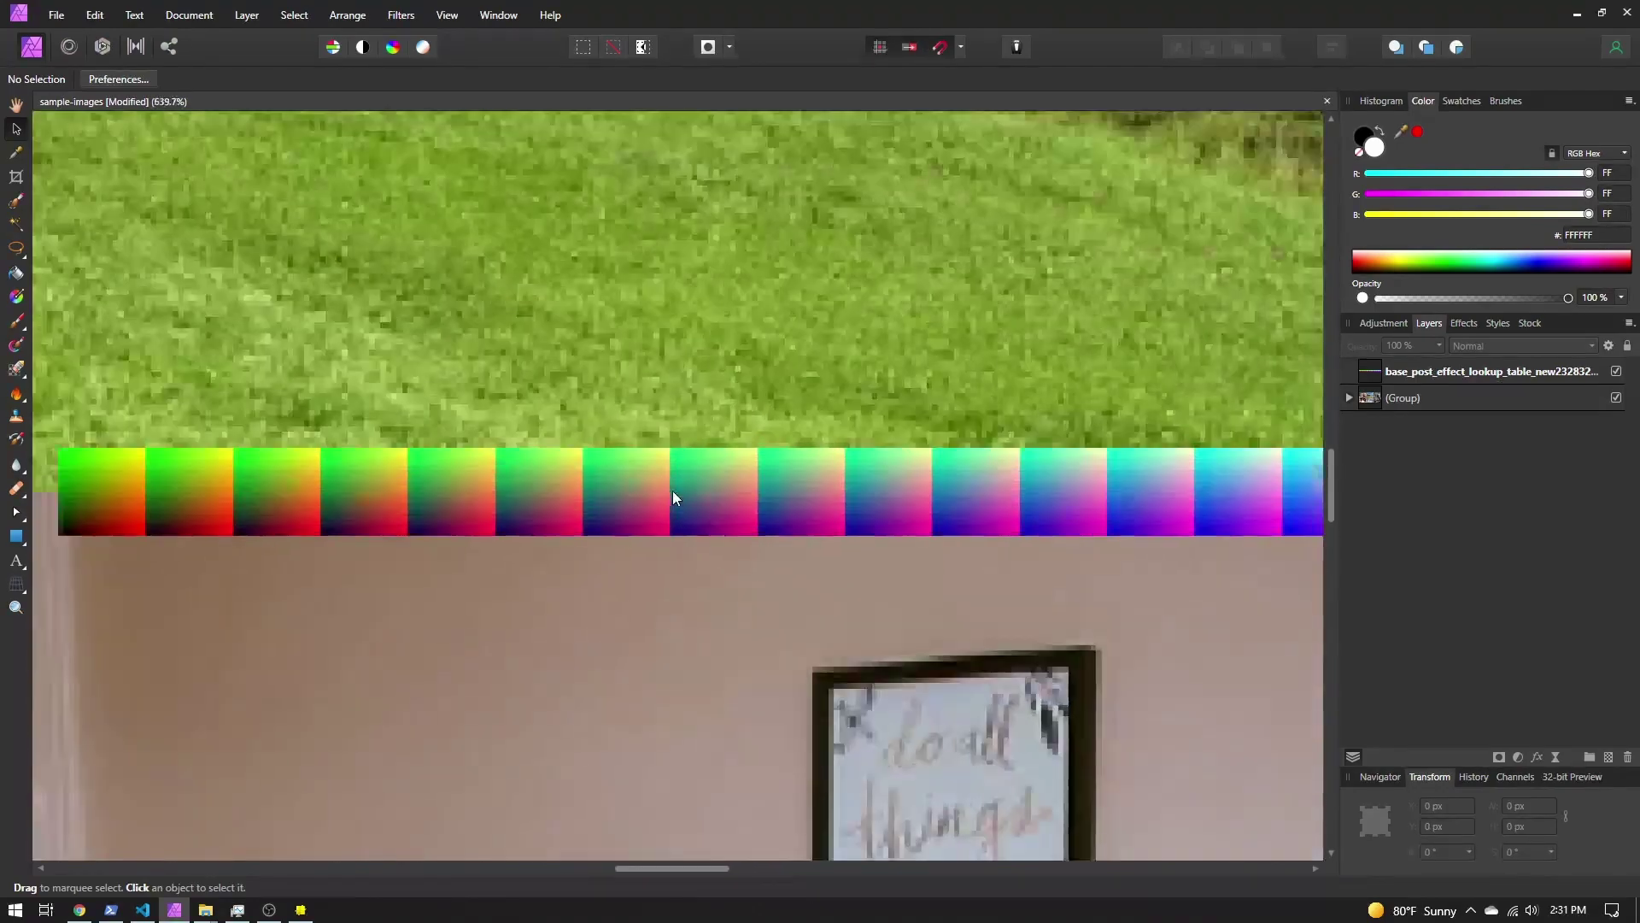
pyautogui.keyDown('ctrl'); pyautogui.scroll(-1, 772, 499); pyautogui.keyUp('ctrl')
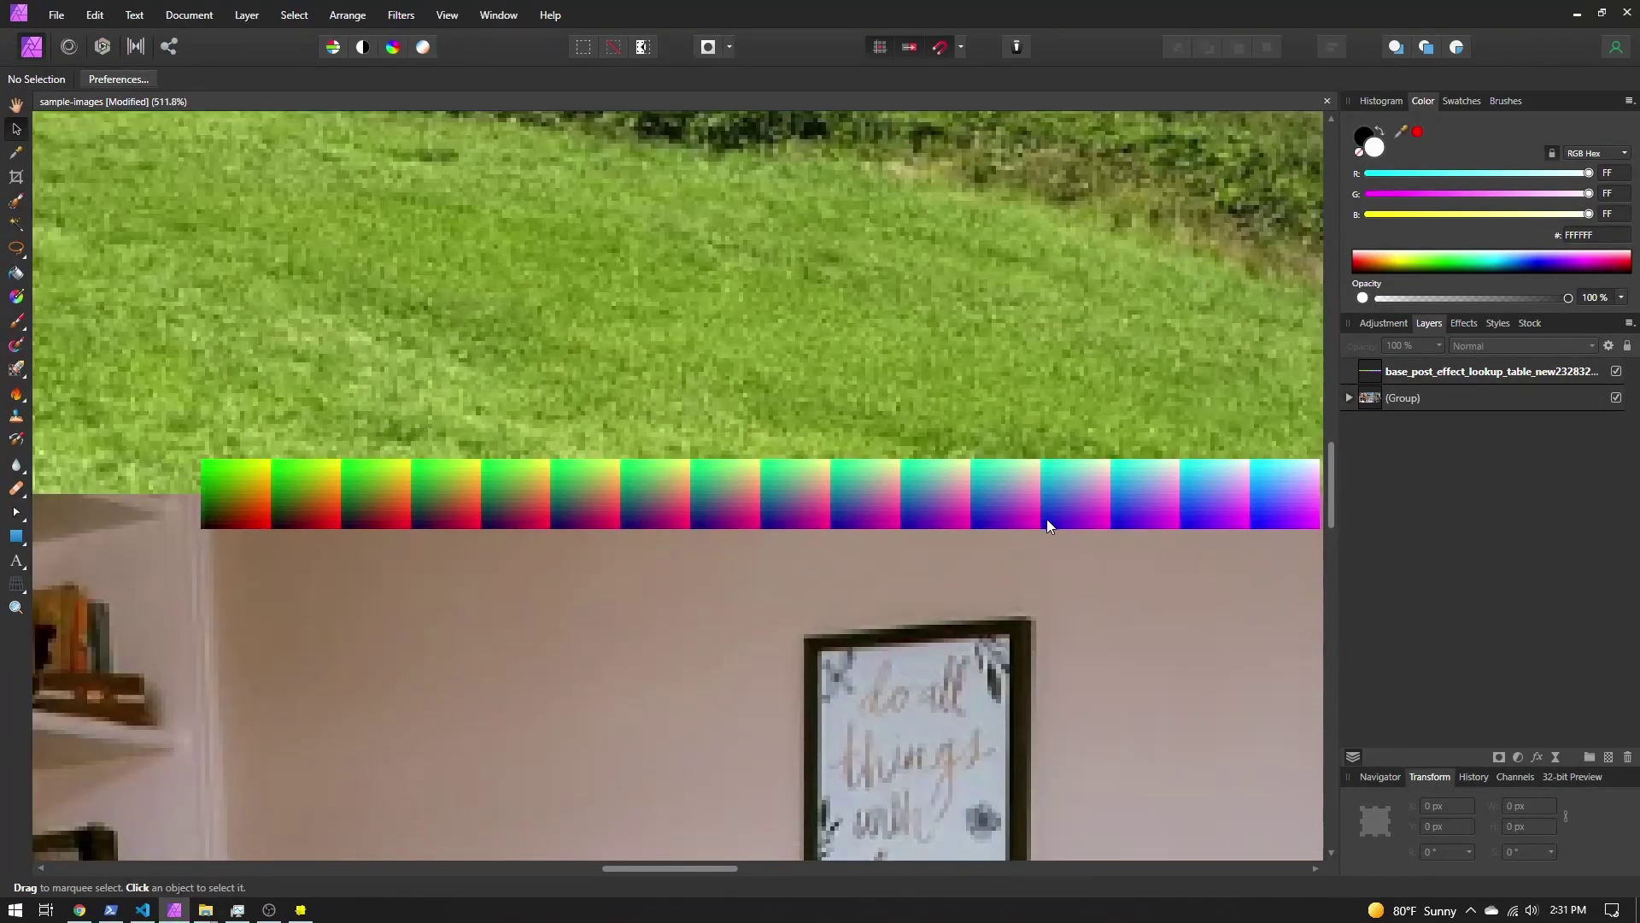
pyautogui.hscroll(2, 1000, 521)
pyautogui.scroll(-1, 889, 508)
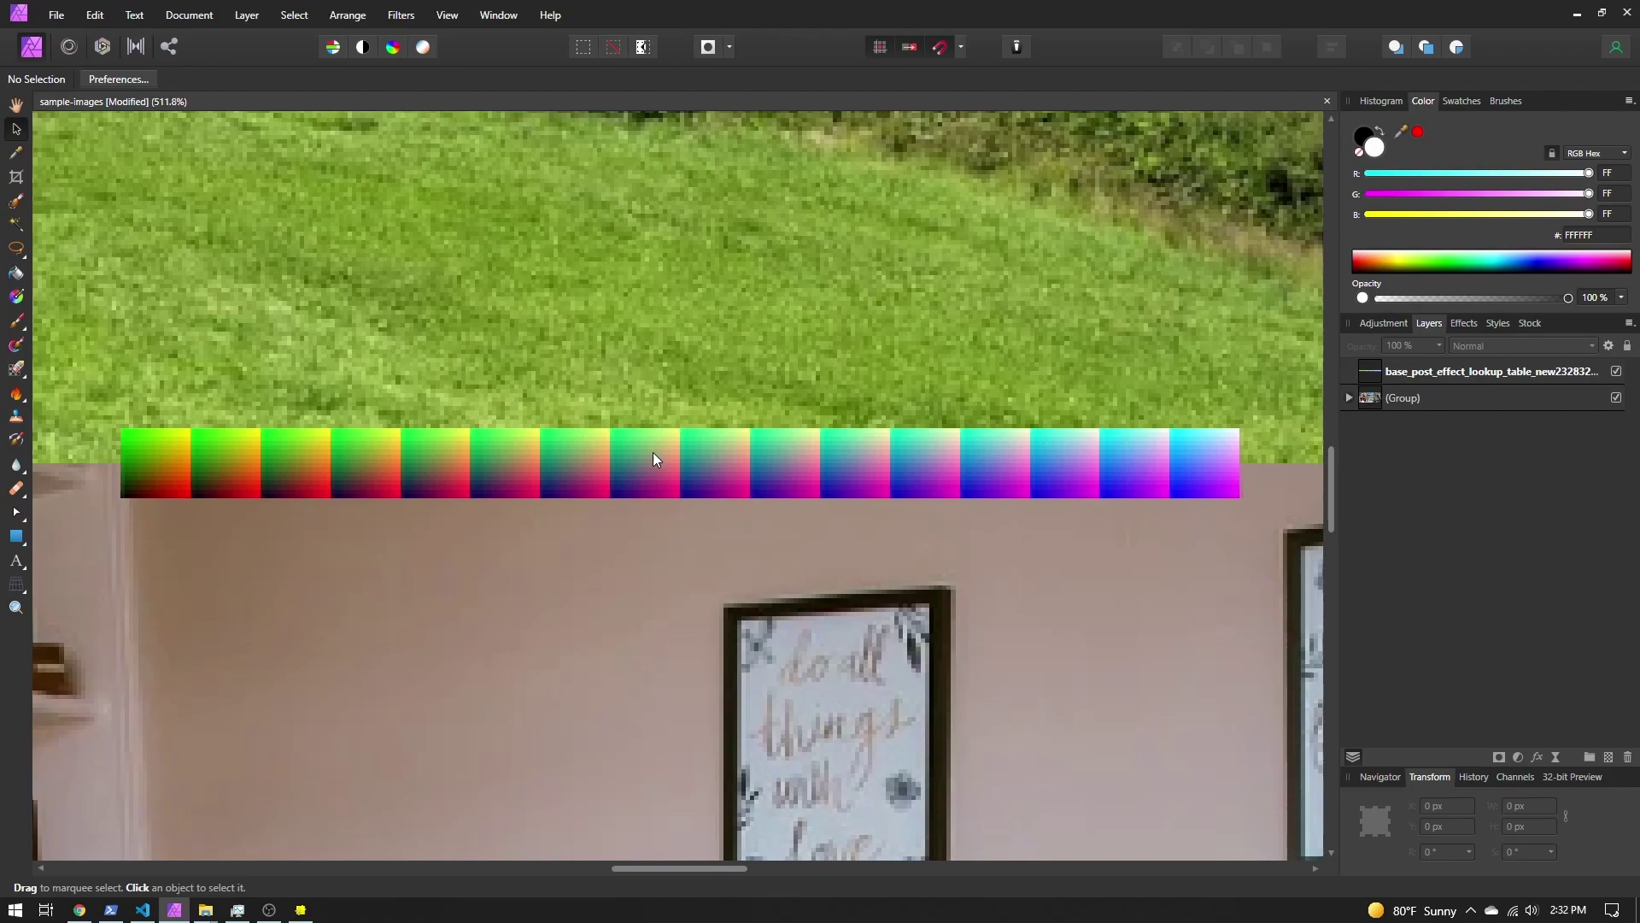
pyautogui.click(79, 910)
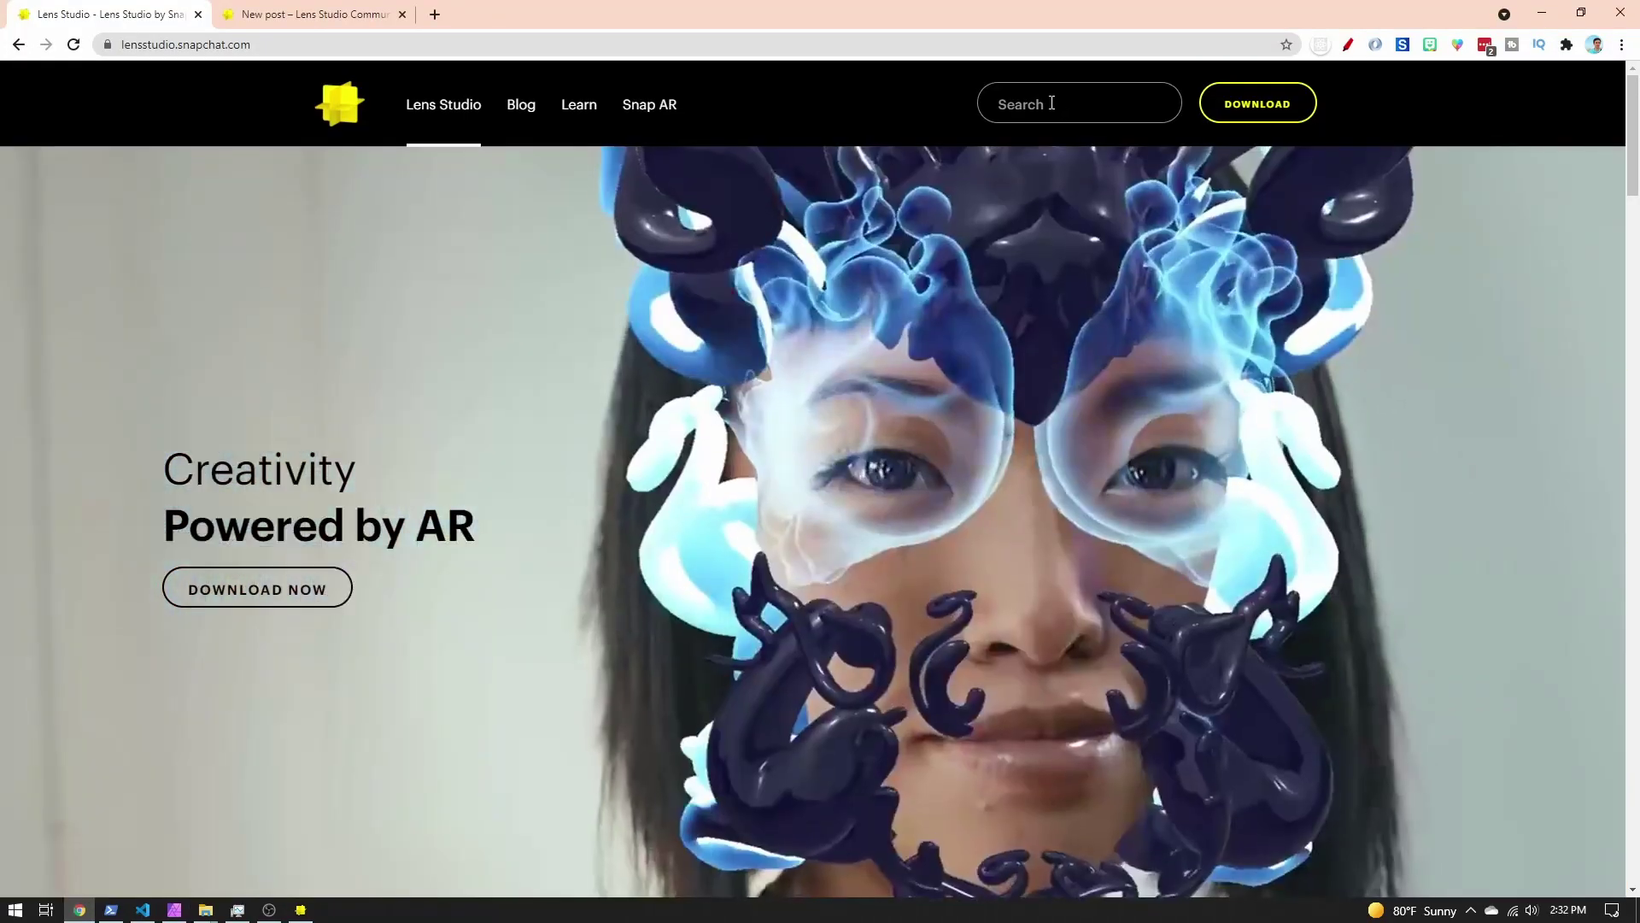
pyautogui.click(1052, 101)
pyautogui.write('lookup table')
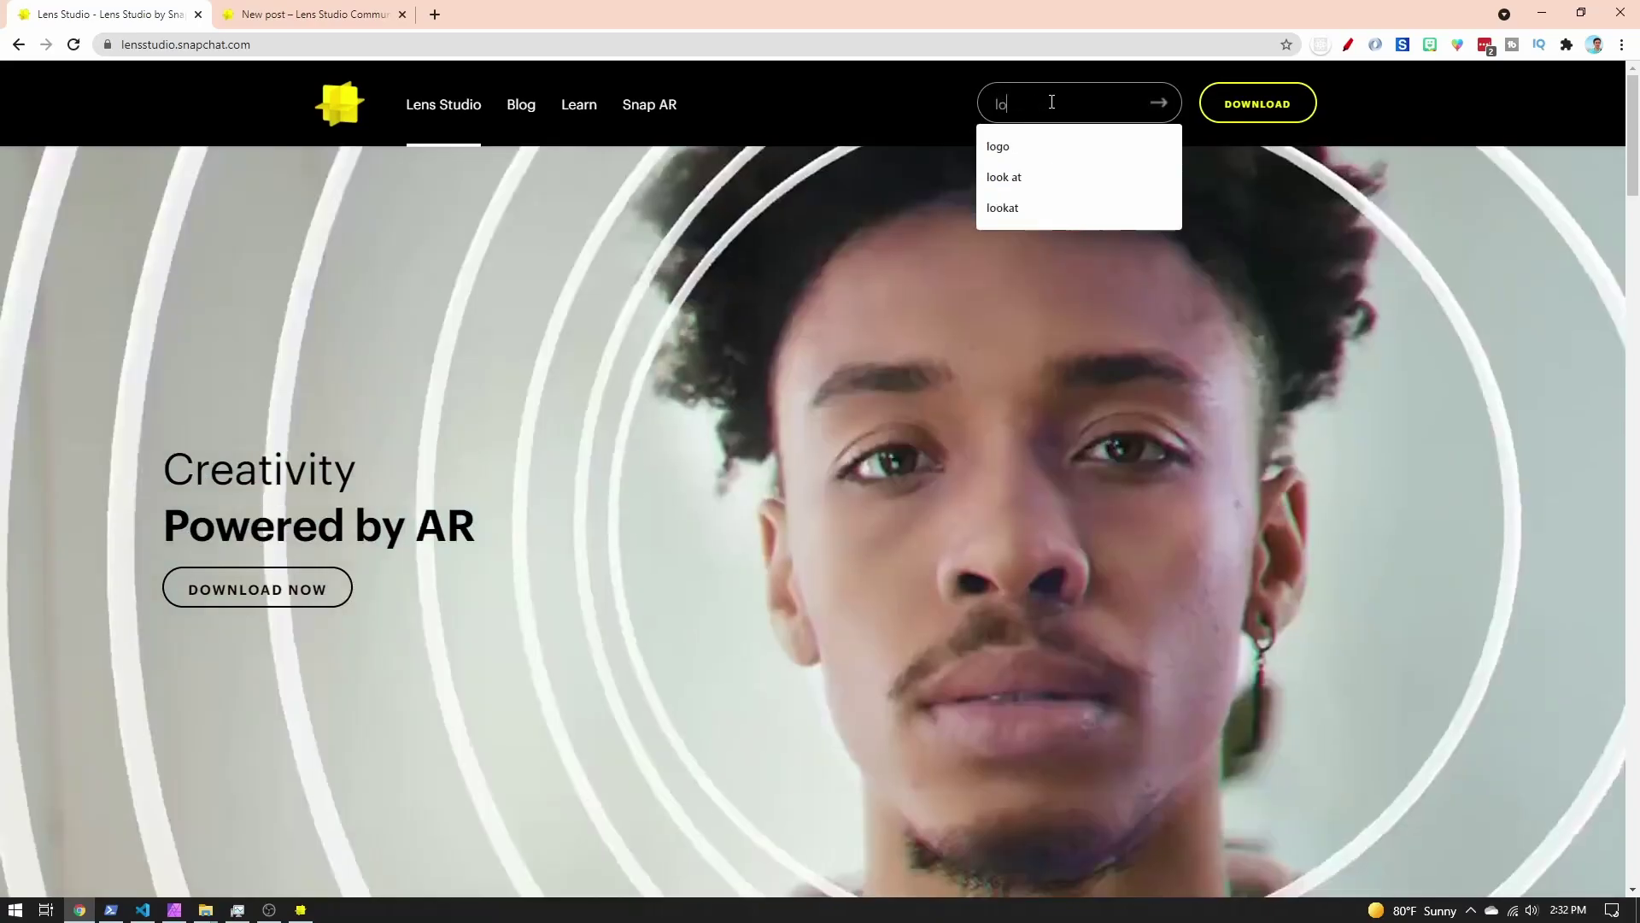
pyautogui.press('Return')
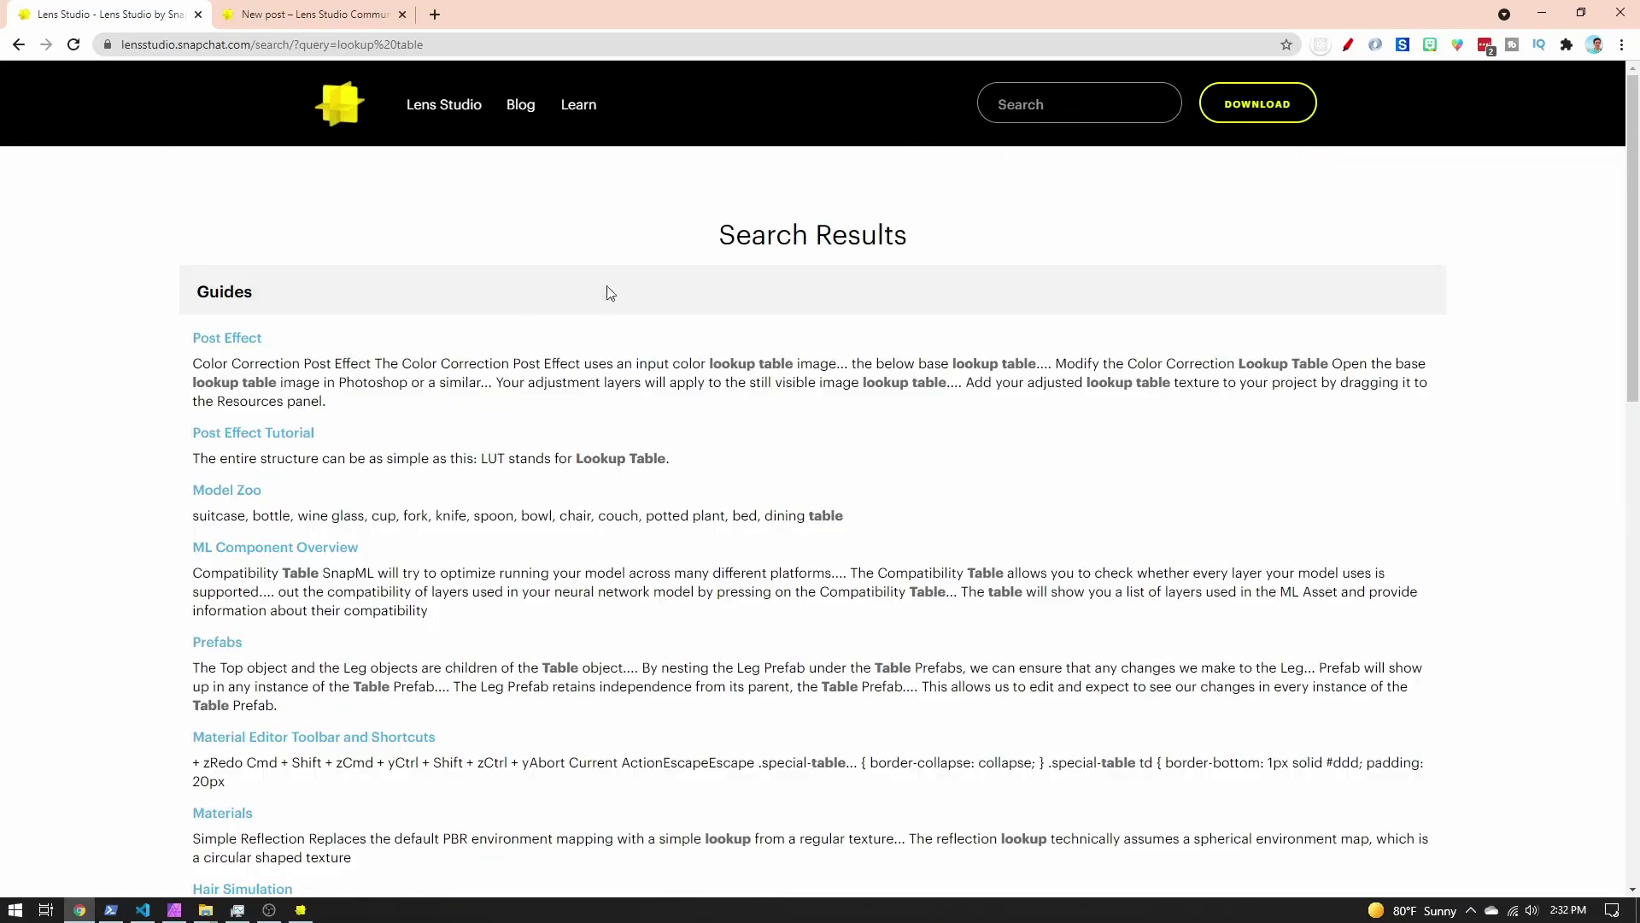
pyautogui.click(224, 340)
pyautogui.scroll(-5, 1129, 407)
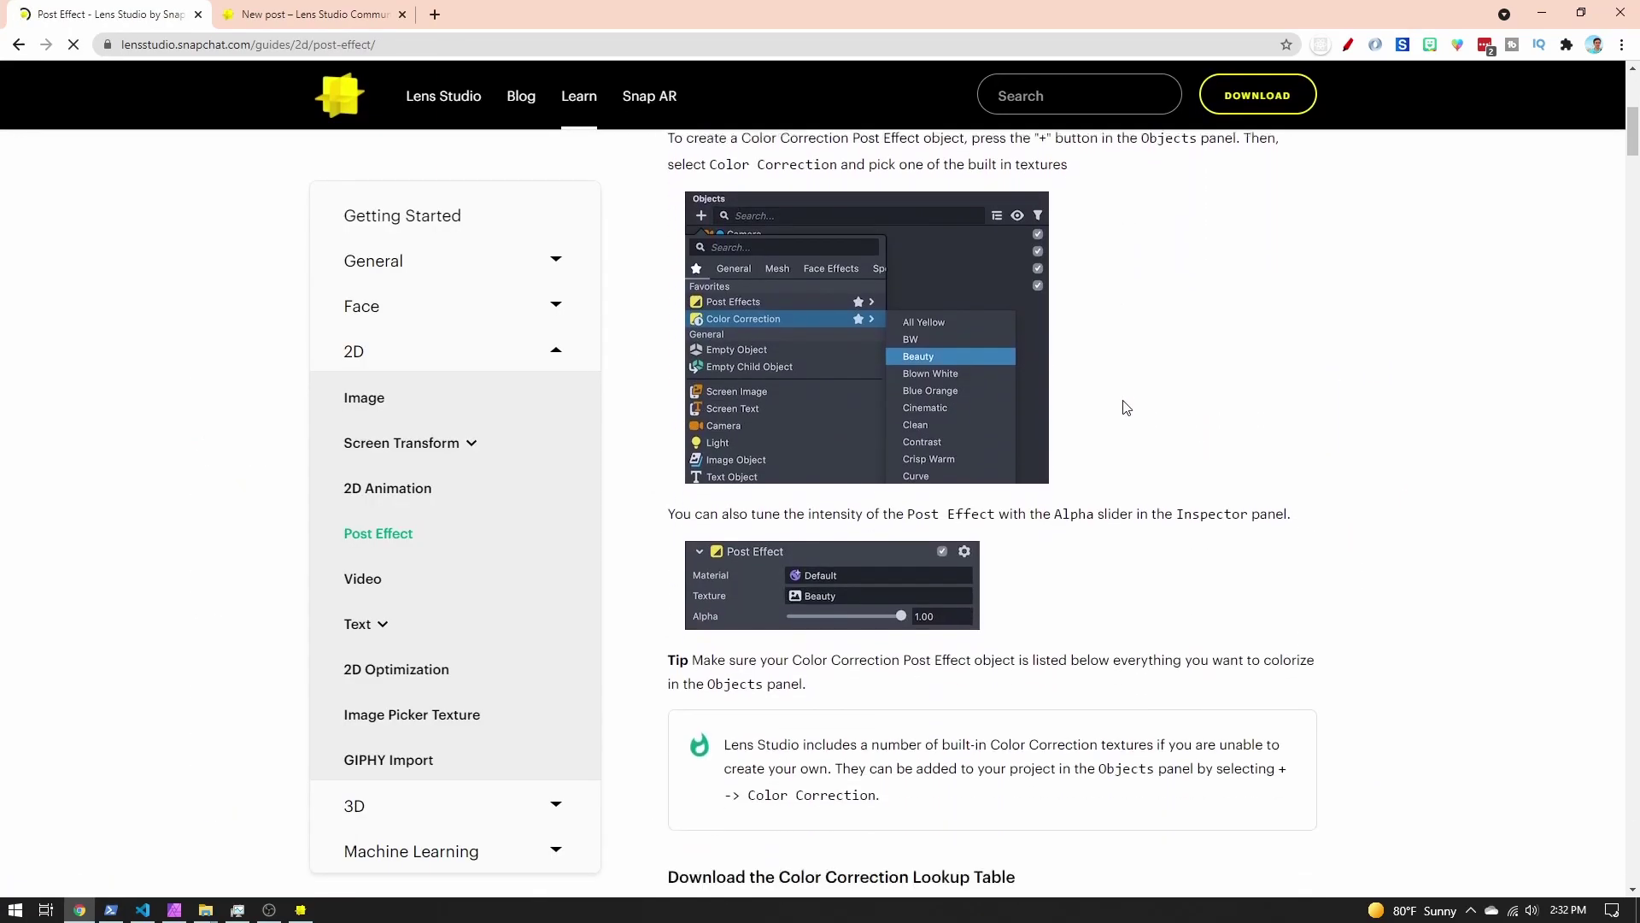
pyautogui.scroll(-5, 1127, 408)
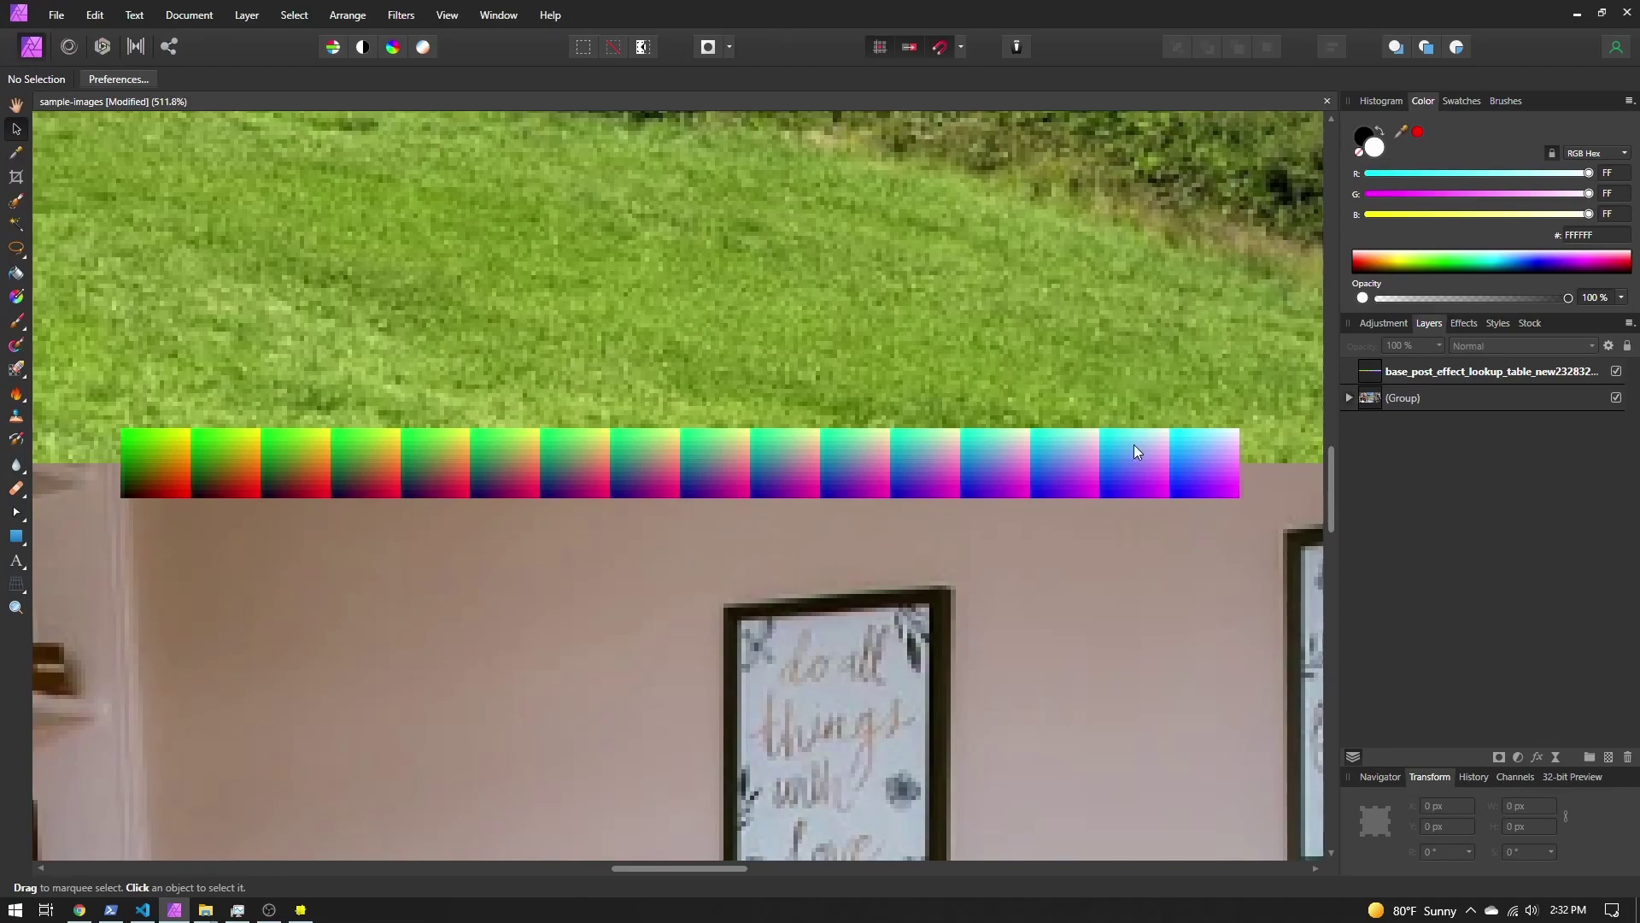
pyautogui.click(1046, 466)
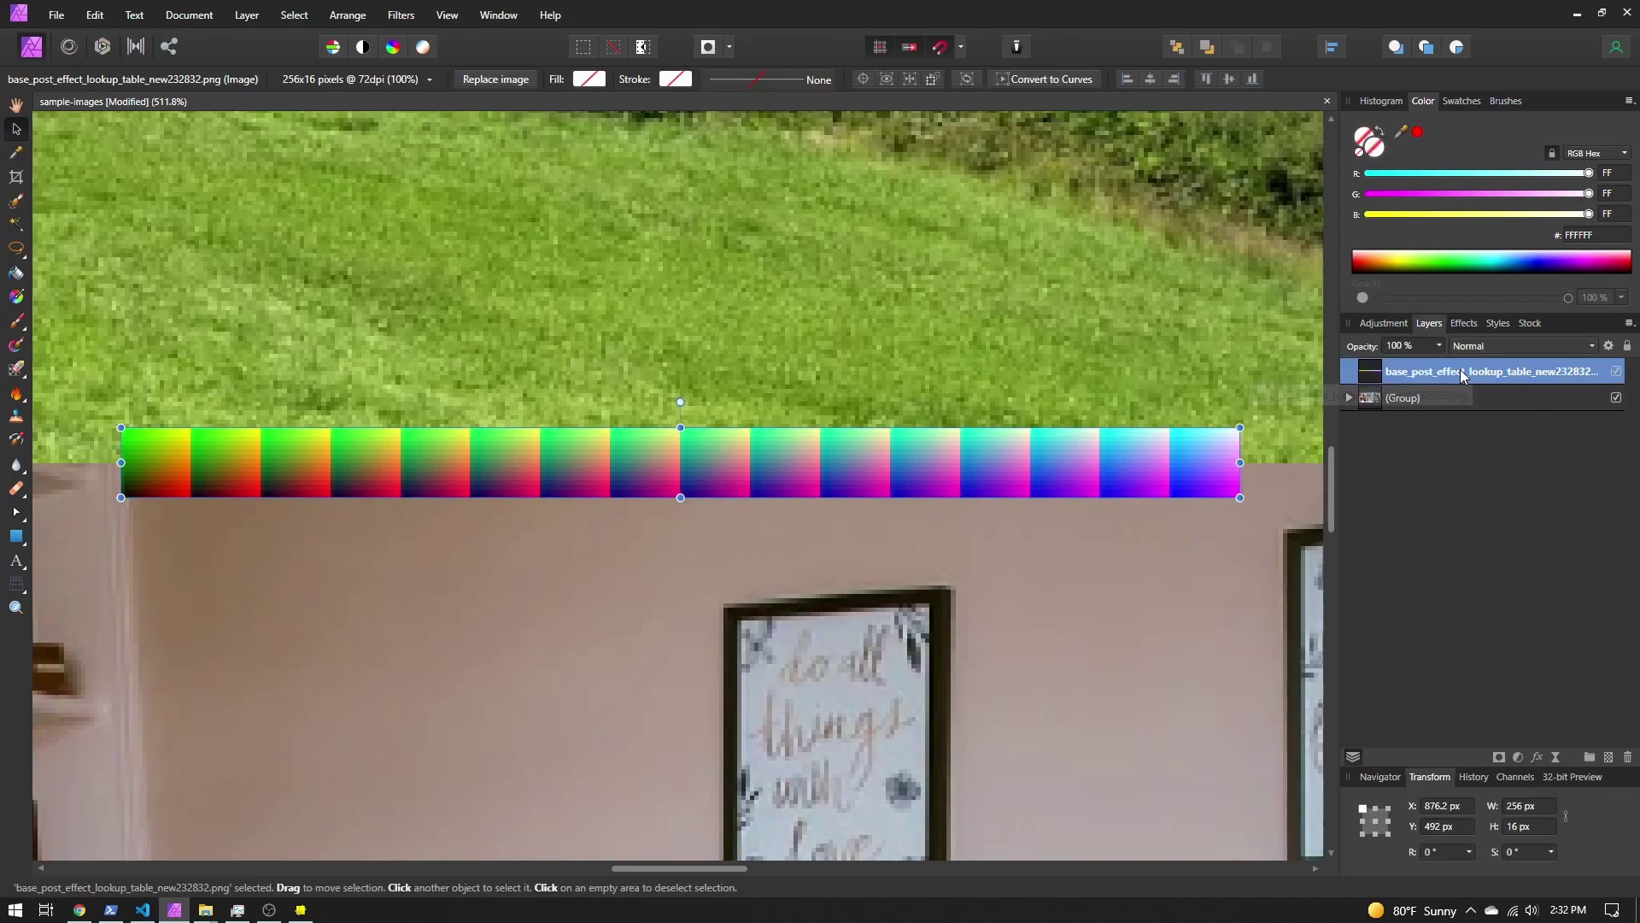
pyautogui.click(1350, 398)
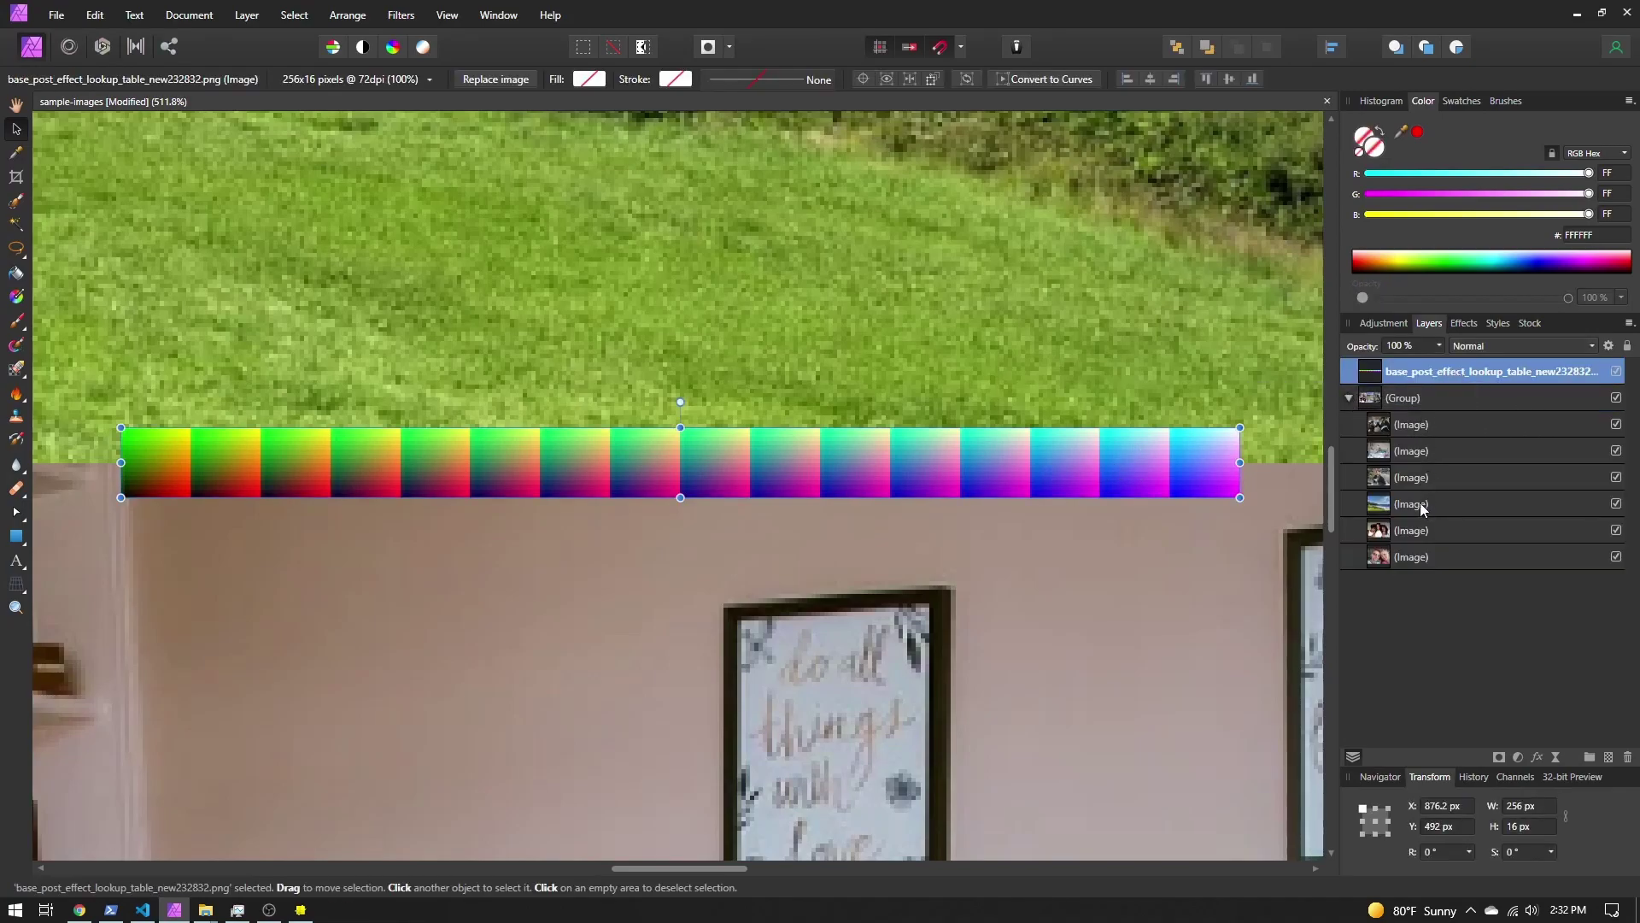
pyautogui.click(1349, 399)
pyautogui.keyDown('ctrl'); pyautogui.scroll(-8, 549, 578); pyautogui.keyUp('ctrl')
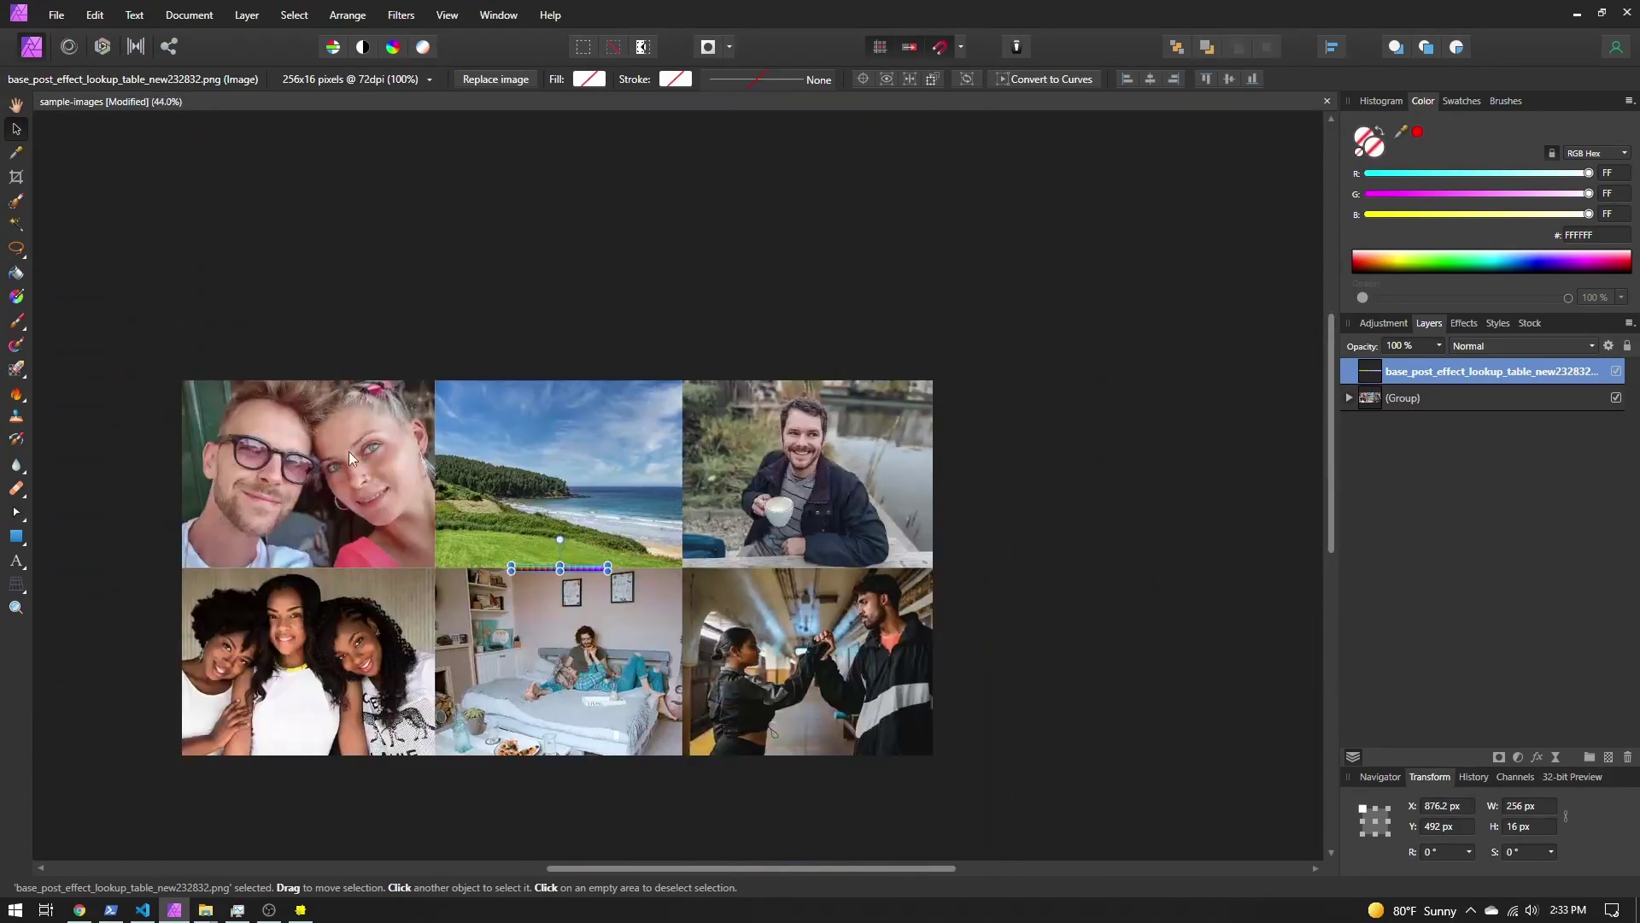
pyautogui.moveTo(333, 566); pyautogui.dragTo(439, 492, button='middle')
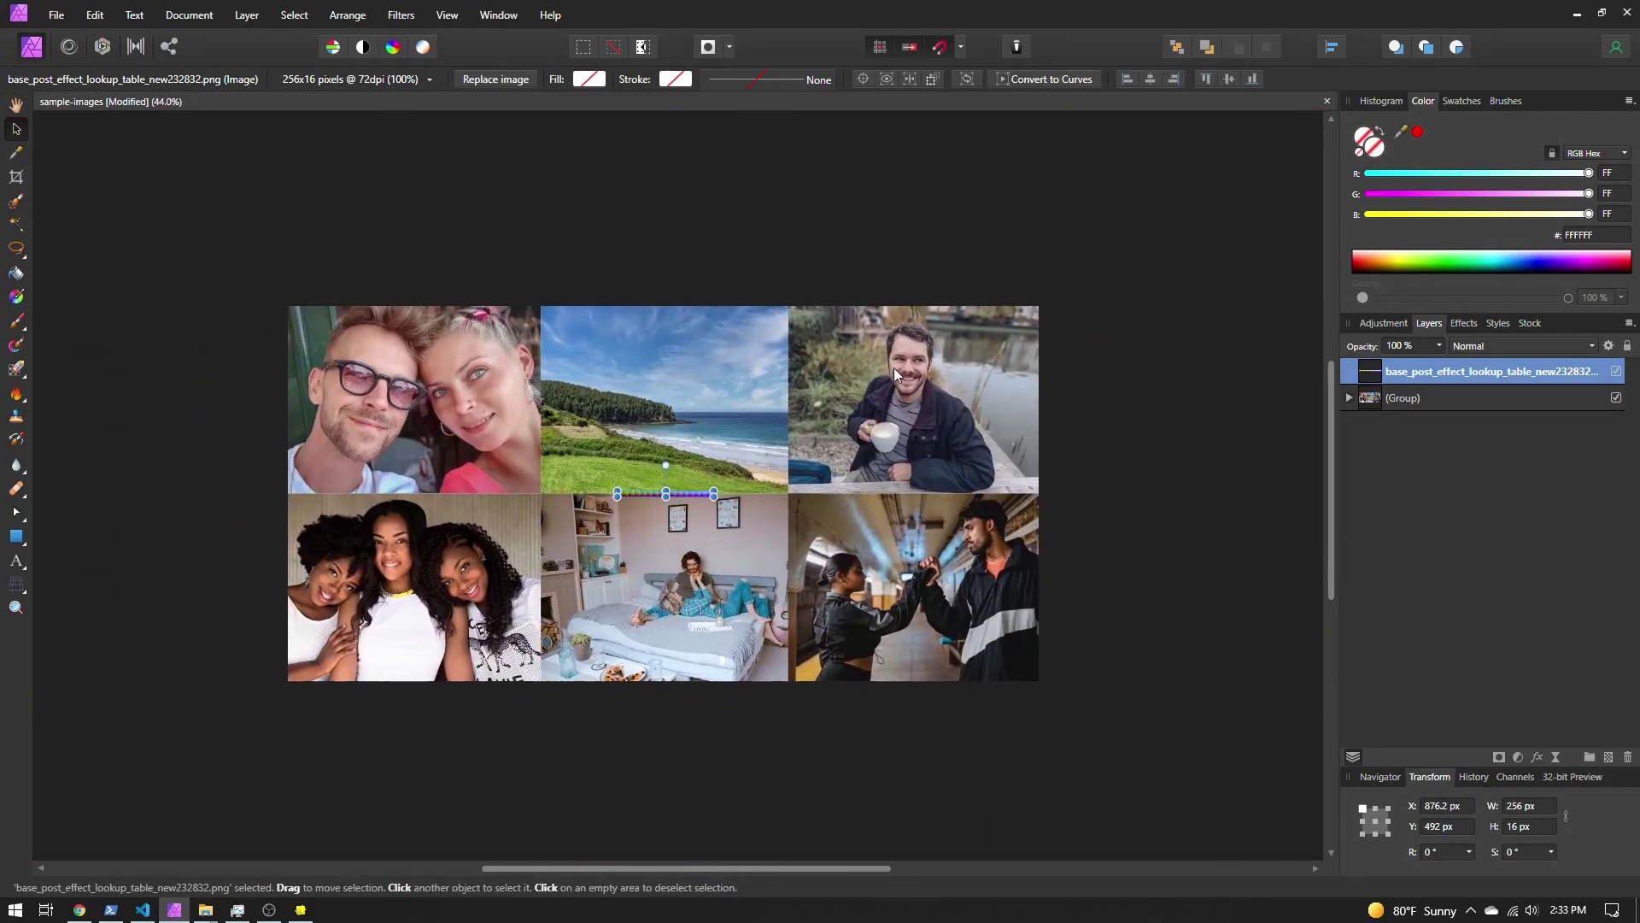
pyautogui.keyDown('ctrl'); pyautogui.scroll(1, 538, 473); pyautogui.keyUp('ctrl')
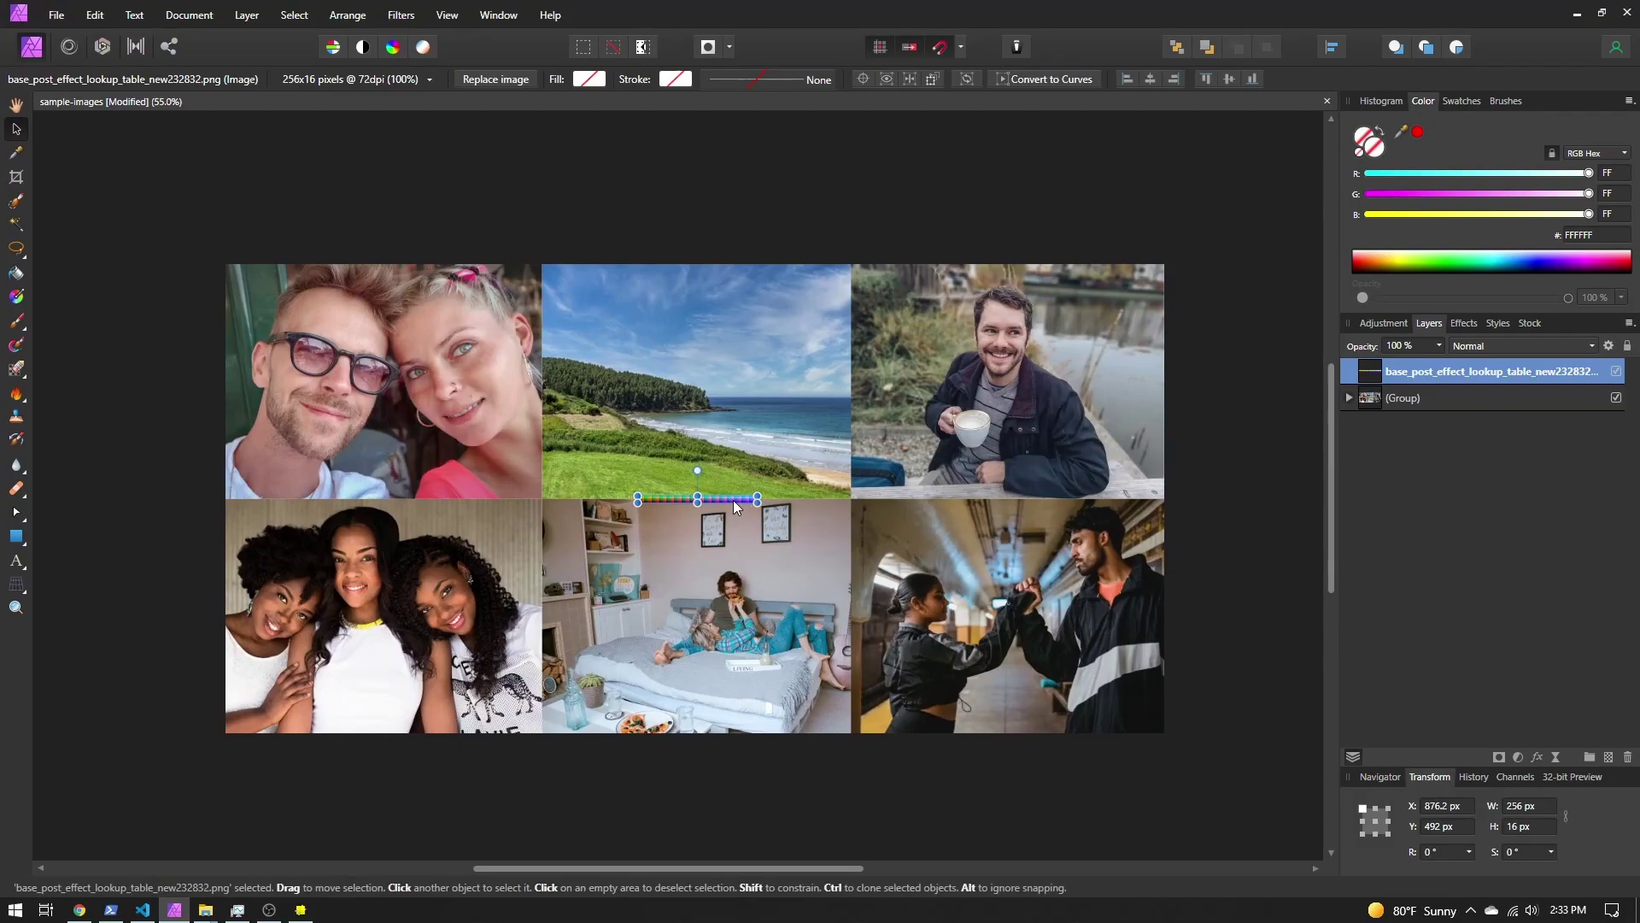
pyautogui.click(1374, 584)
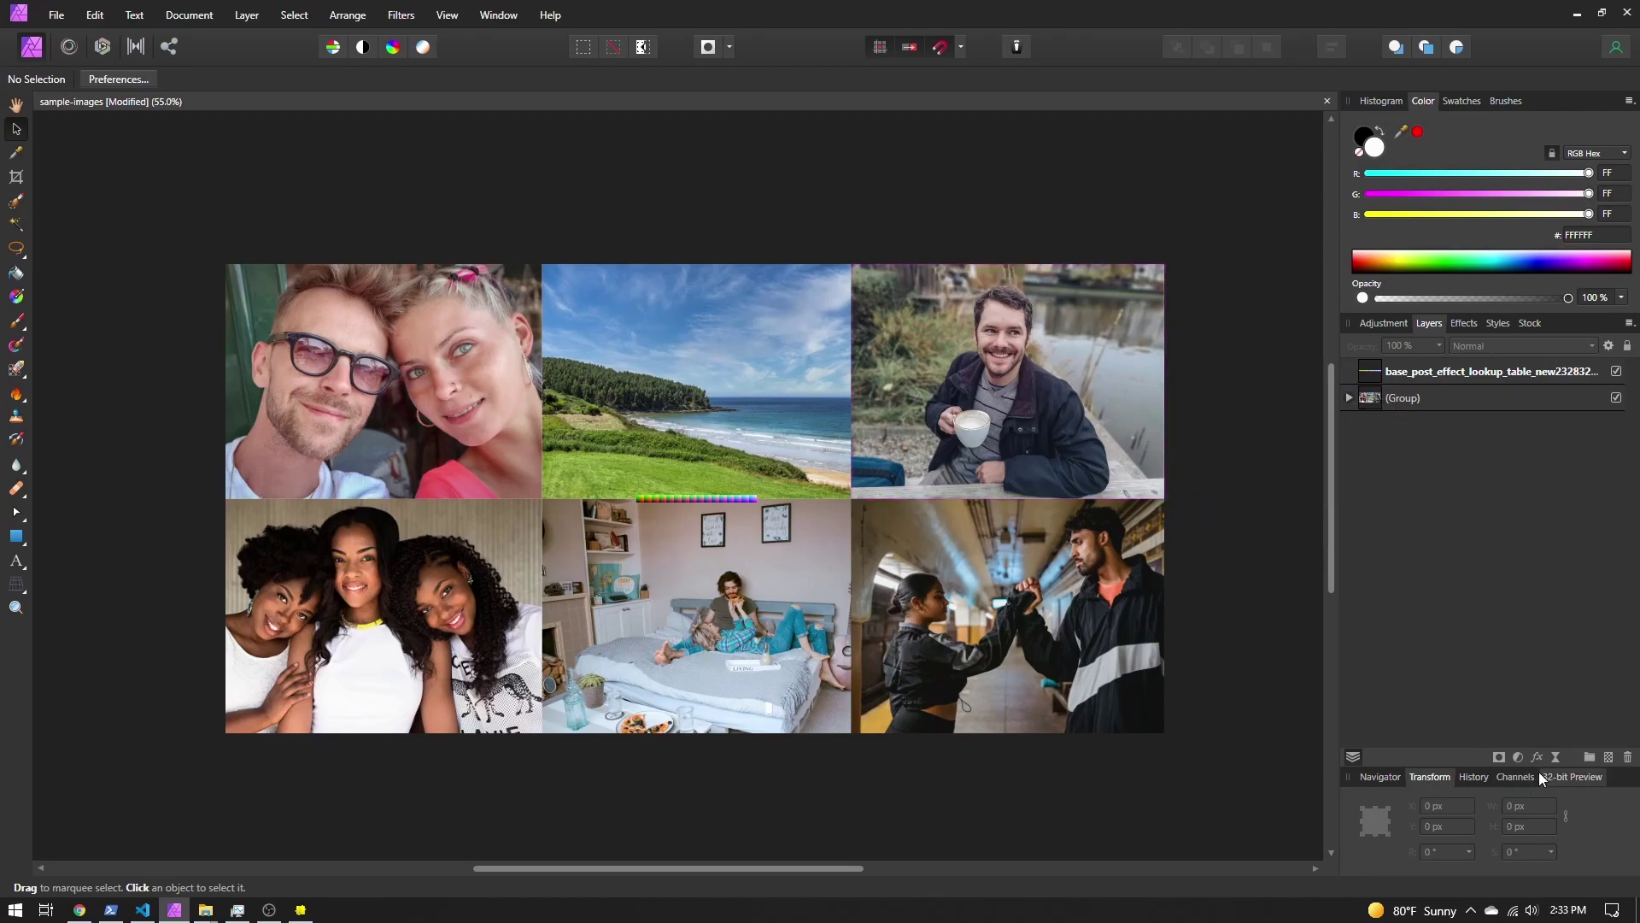
# Step: Add a Black and White adjustment layer on top, then zoom in on the greyscale colour strip
pyautogui.click(1520, 758)
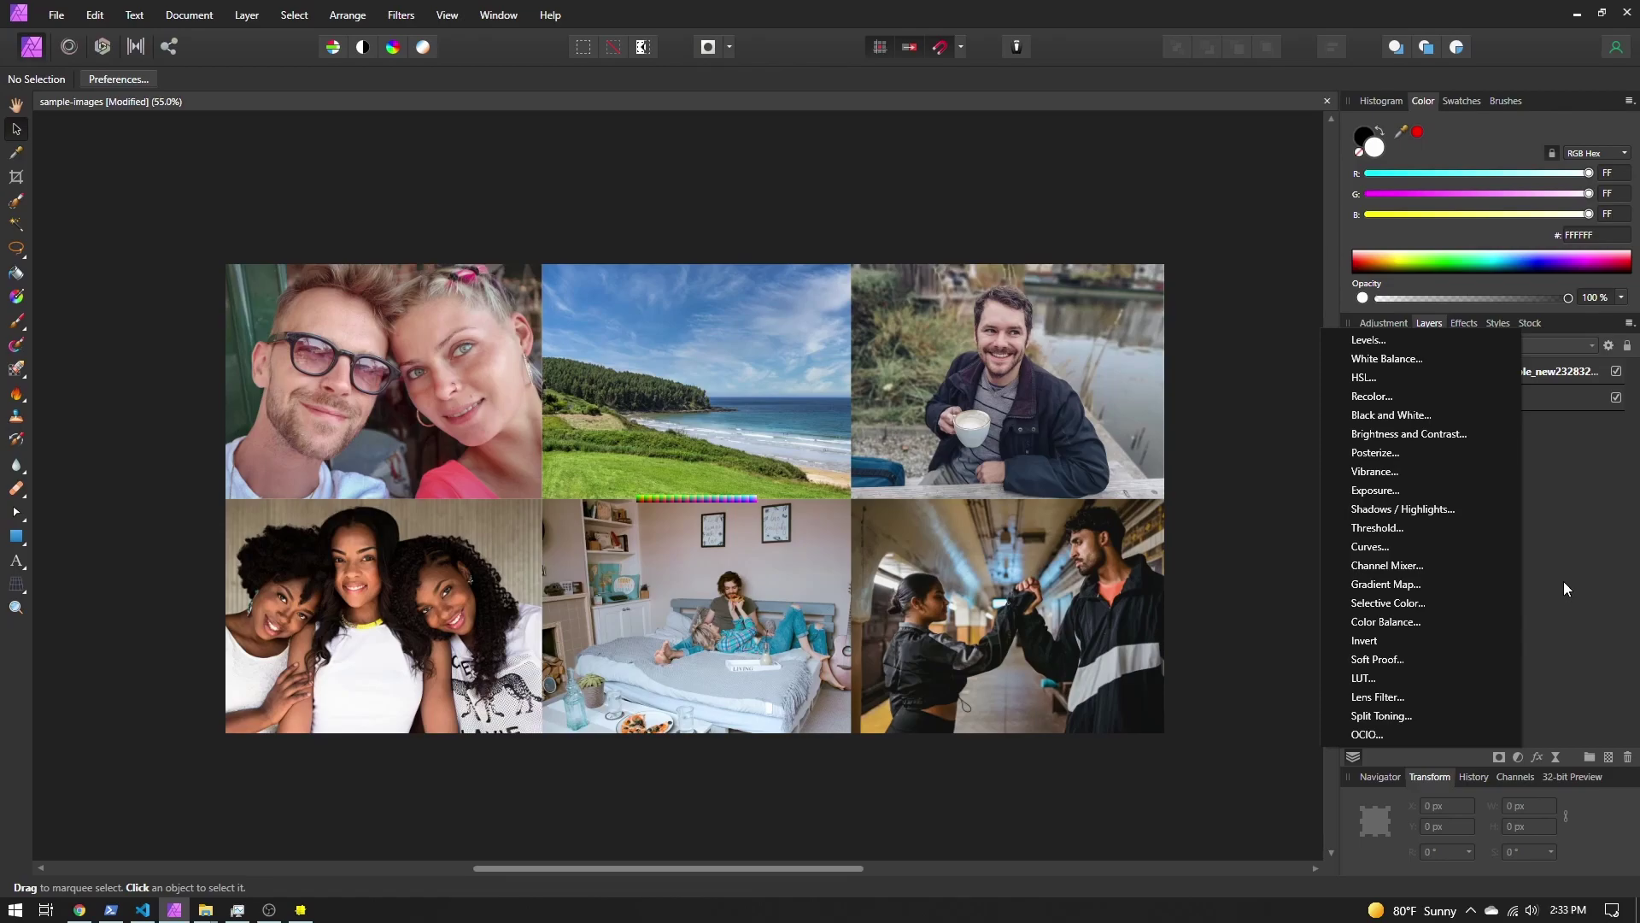
pyautogui.click(1427, 413)
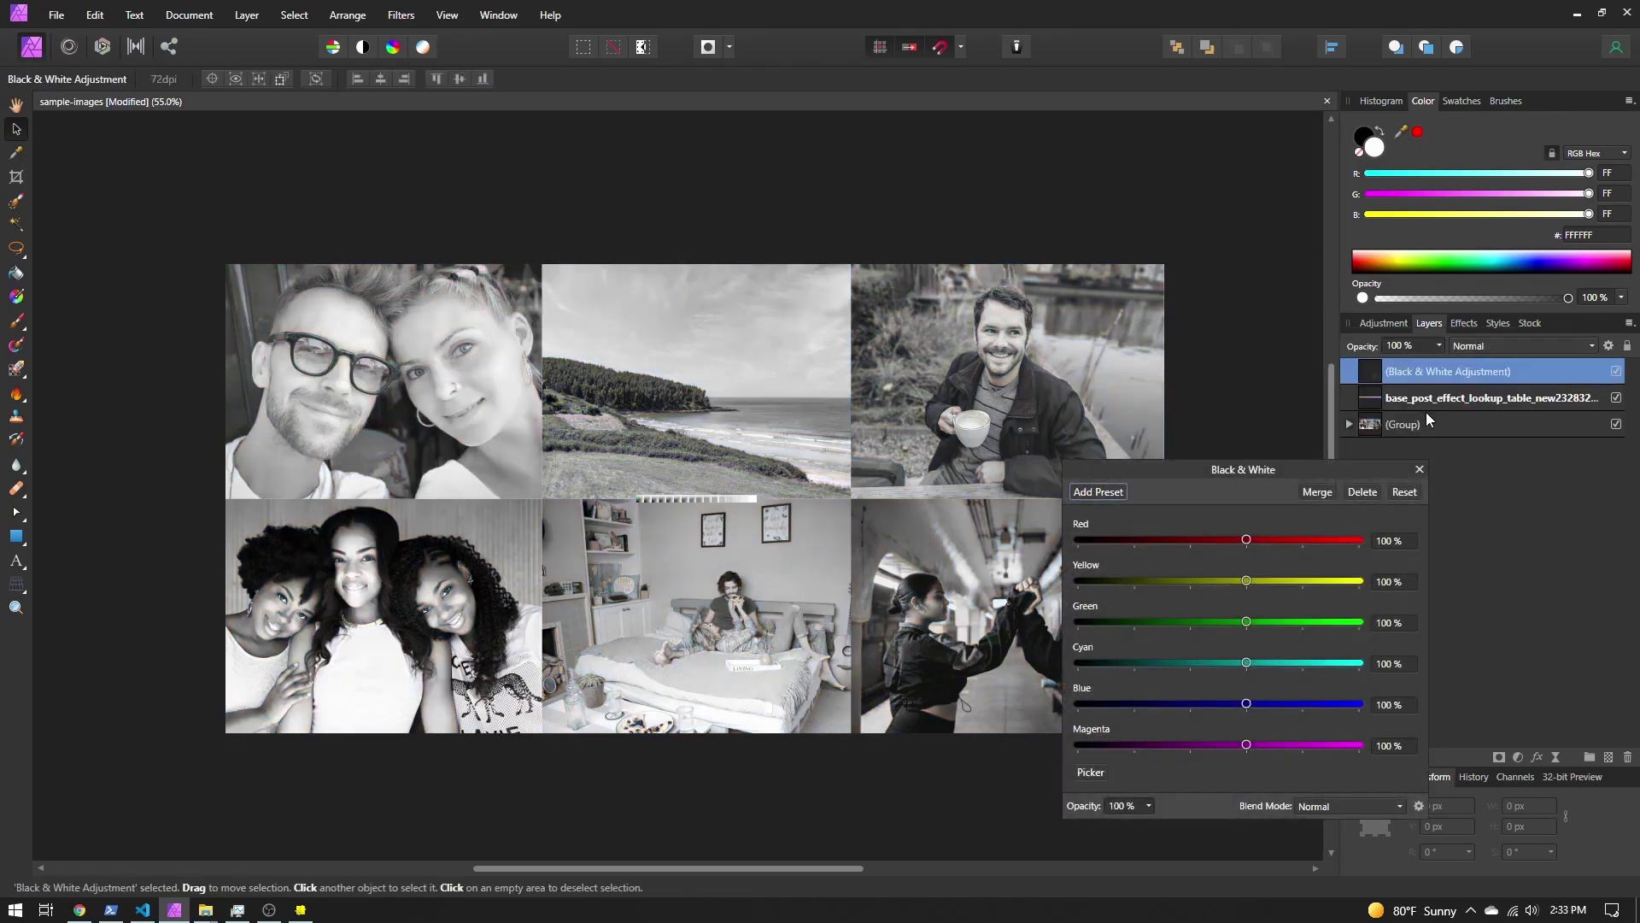
pyautogui.click(1420, 469)
pyautogui.keyDown('ctrl'); pyautogui.scroll(10, 639, 490); pyautogui.keyUp('ctrl')
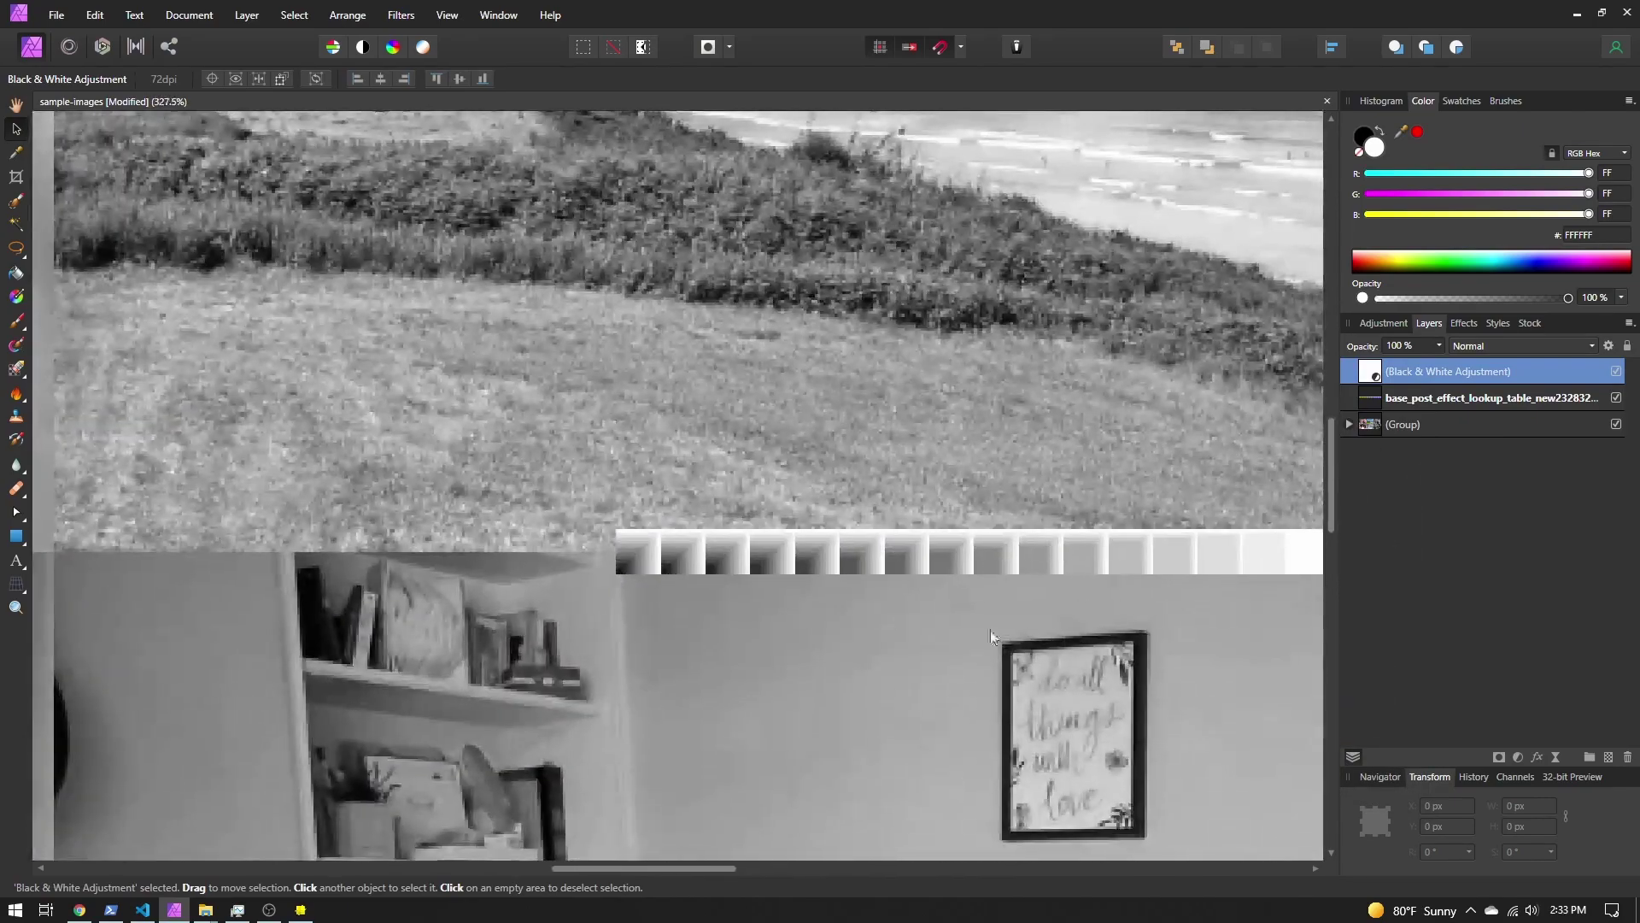
pyautogui.moveTo(991, 629); pyautogui.dragTo(691, 529, button='middle')
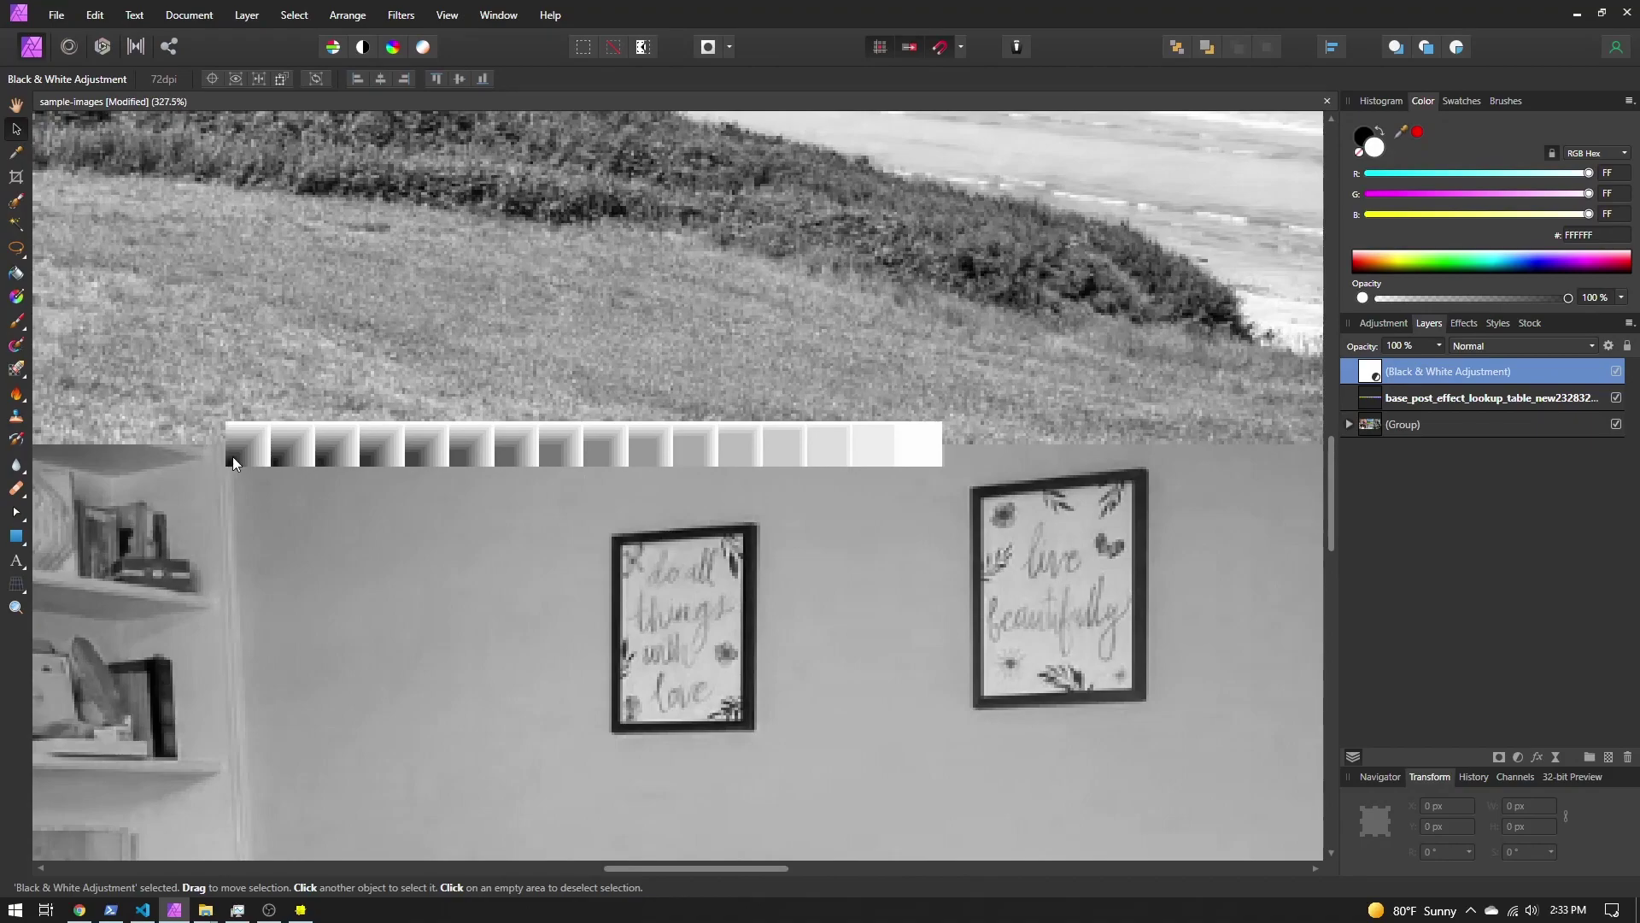
# Step: Compare the purple grade by hiding and re-showing the Brightness / Contrast and Gradient Map adjustments
pyautogui.click(481, 456)
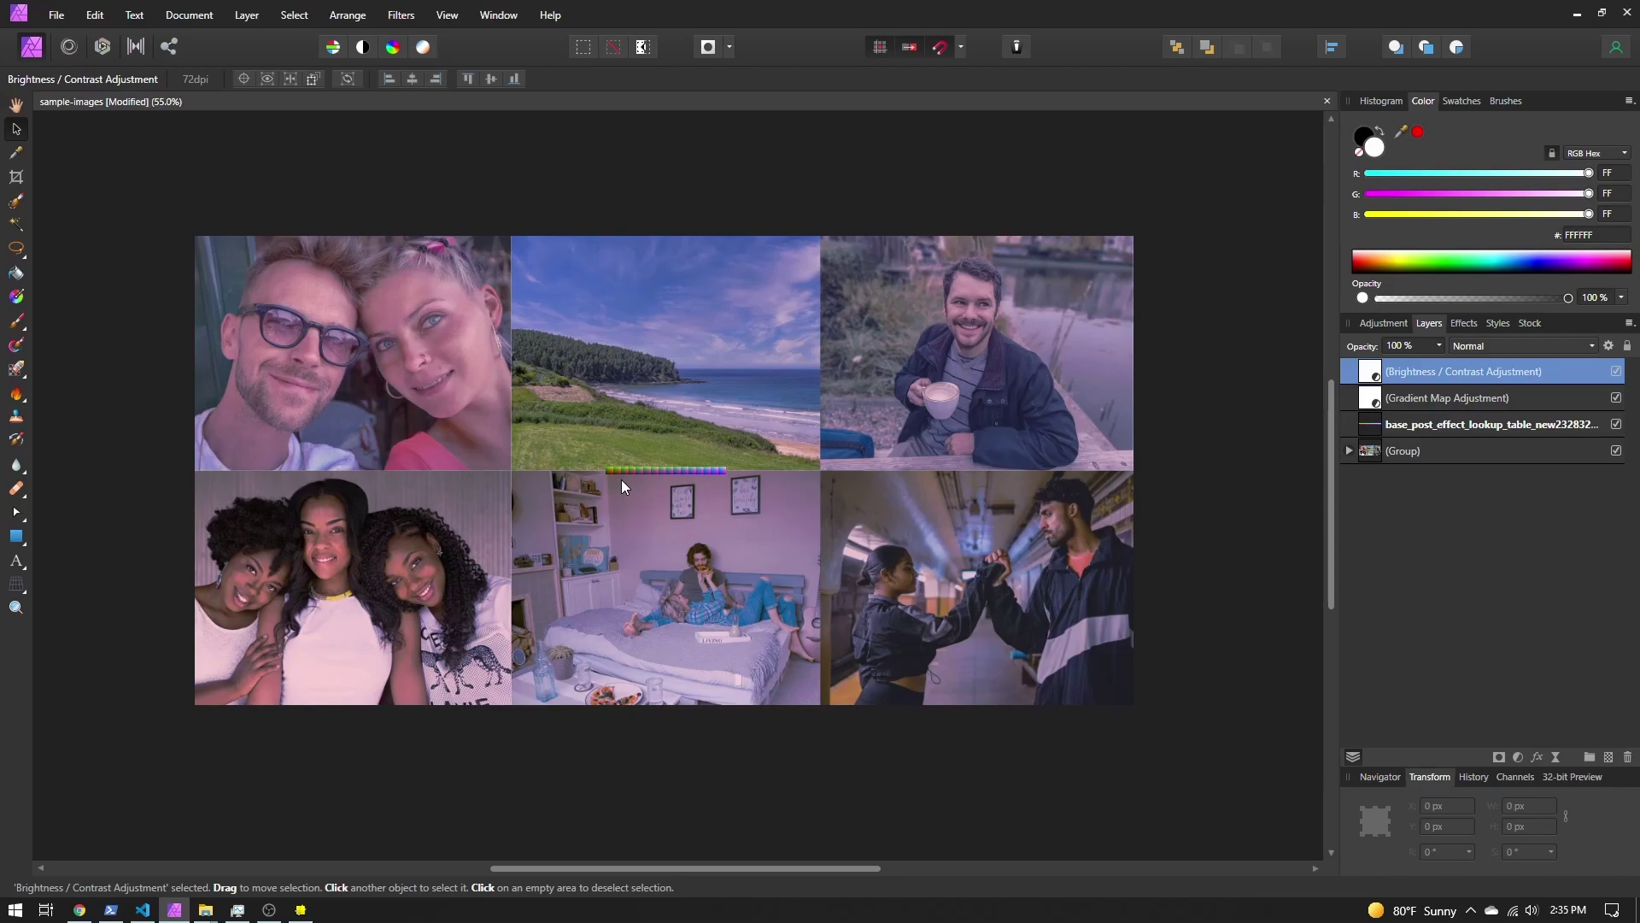
pyautogui.keyDown('ctrl'); pyautogui.scroll(8, 622, 480); pyautogui.keyUp('ctrl')
pyautogui.hscroll(5, 754, 521)
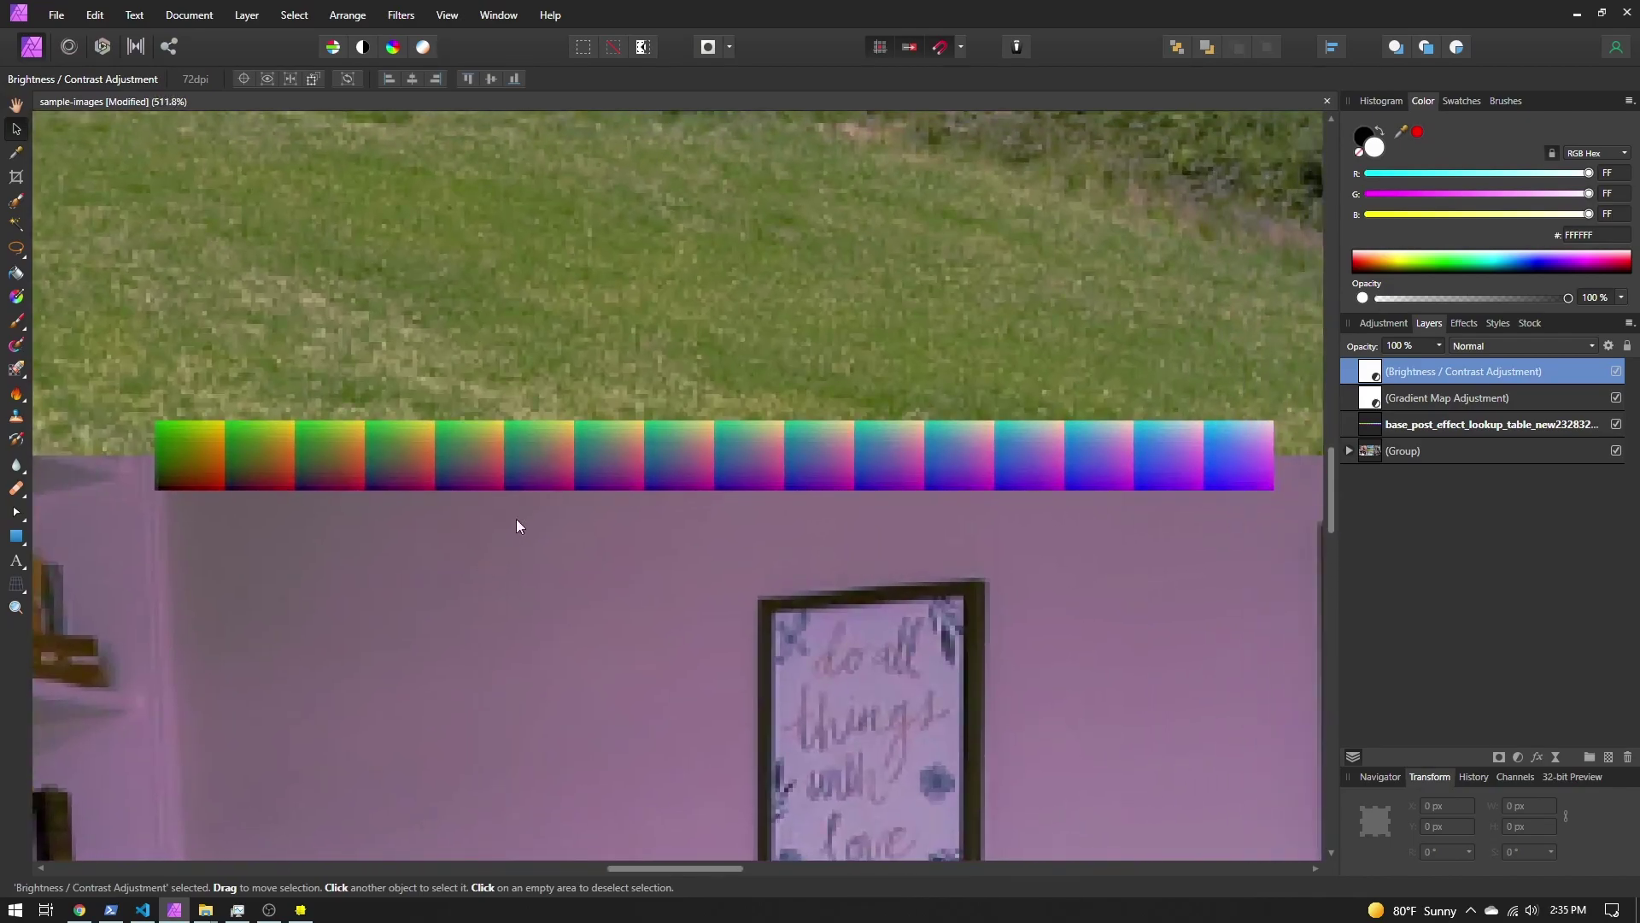
pyautogui.click(1616, 372)
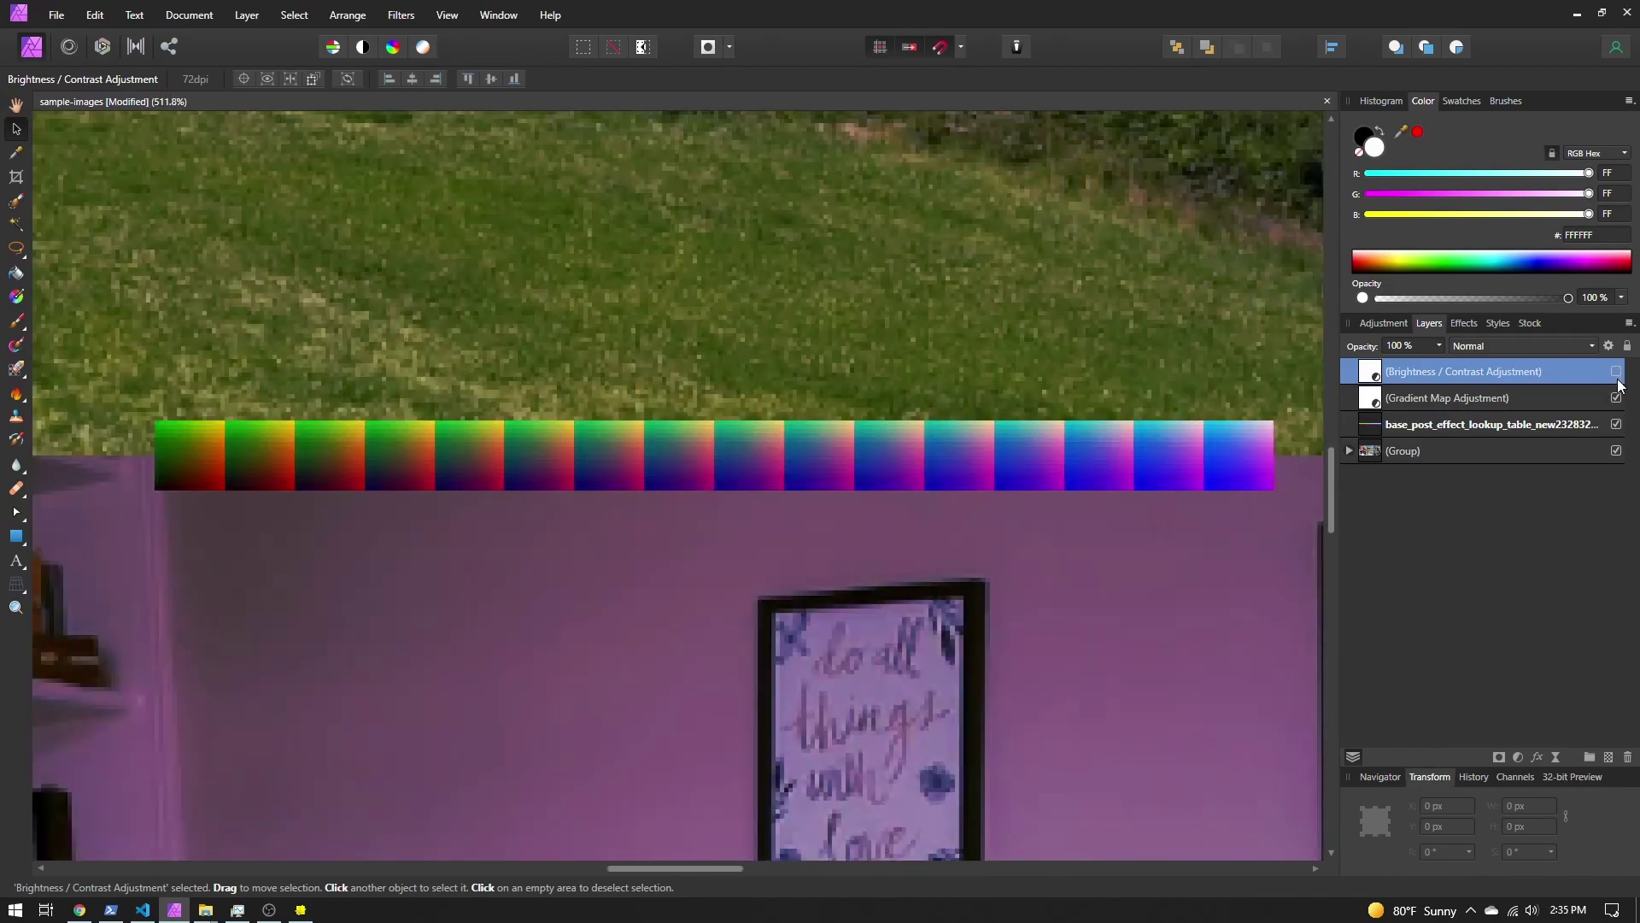
pyautogui.click(1617, 398)
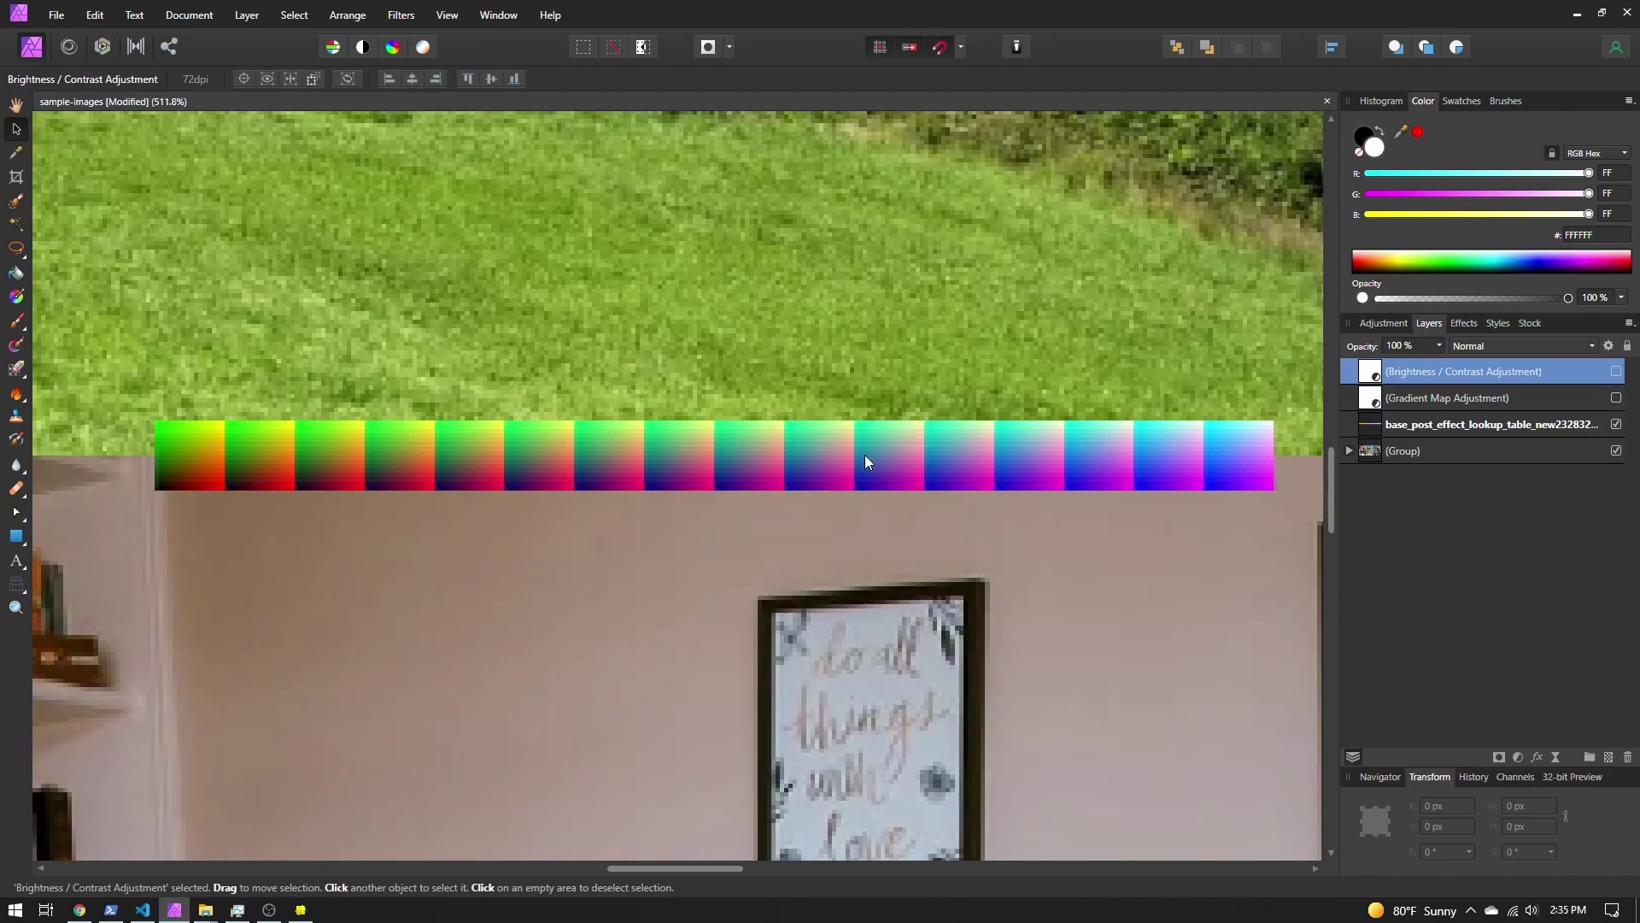
pyautogui.click(1617, 398)
pyautogui.click(1617, 372)
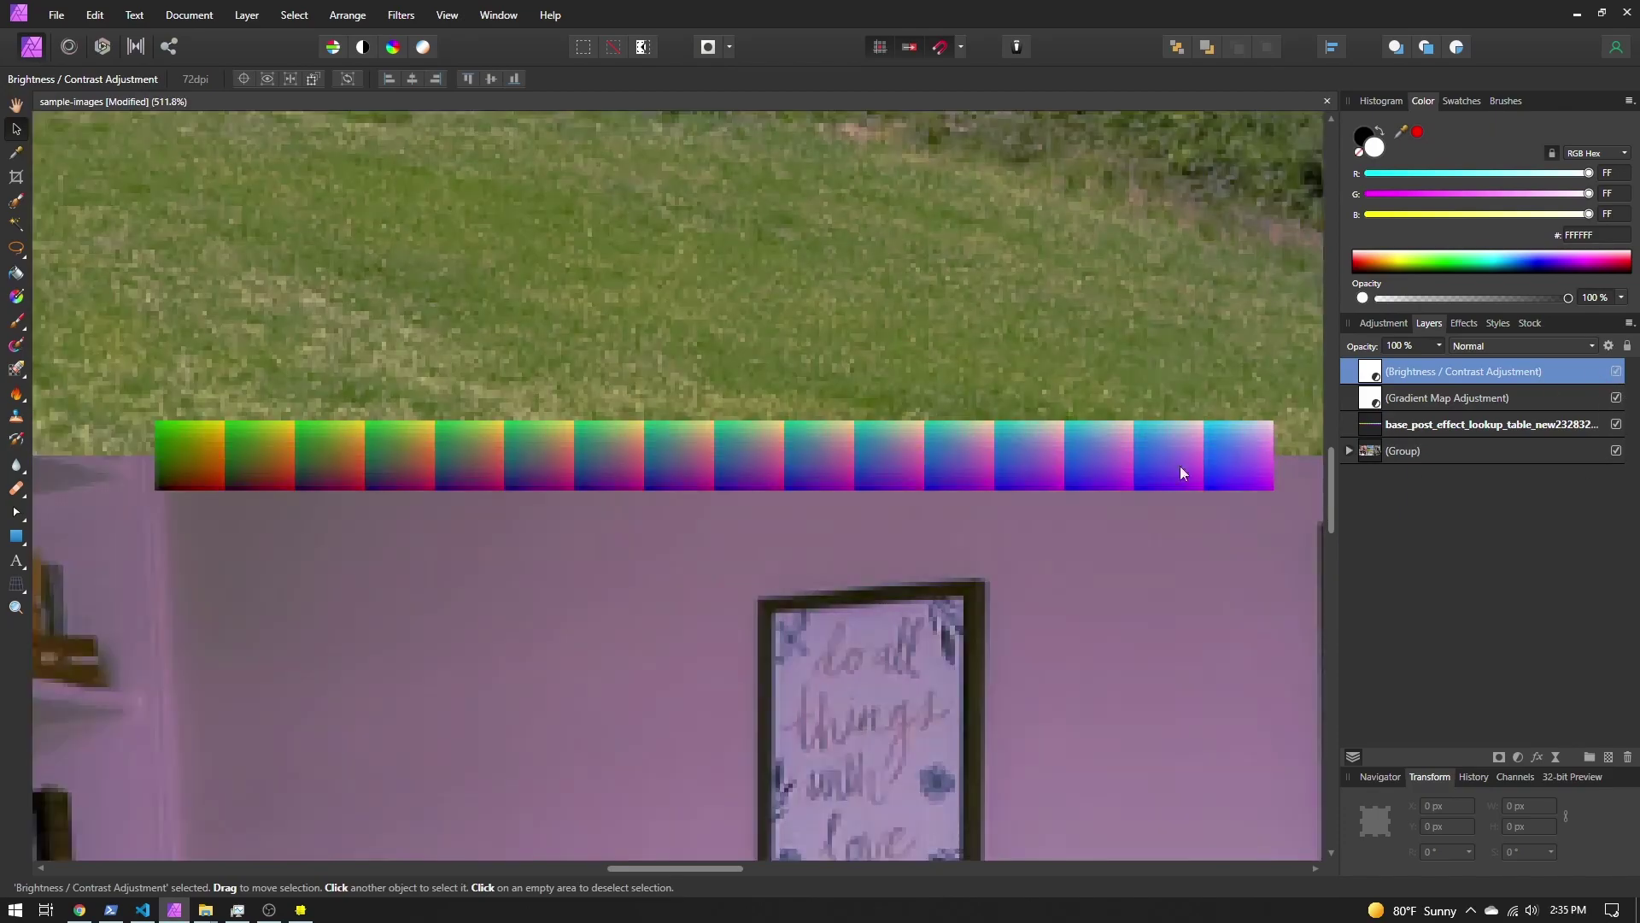
pyautogui.keyDown('ctrl'); pyautogui.scroll(-4, 610, 459); pyautogui.keyUp('ctrl')
# Step: Select the lookup-table strip layer and bring up the File menu's export commands
pyautogui.click(643, 459)
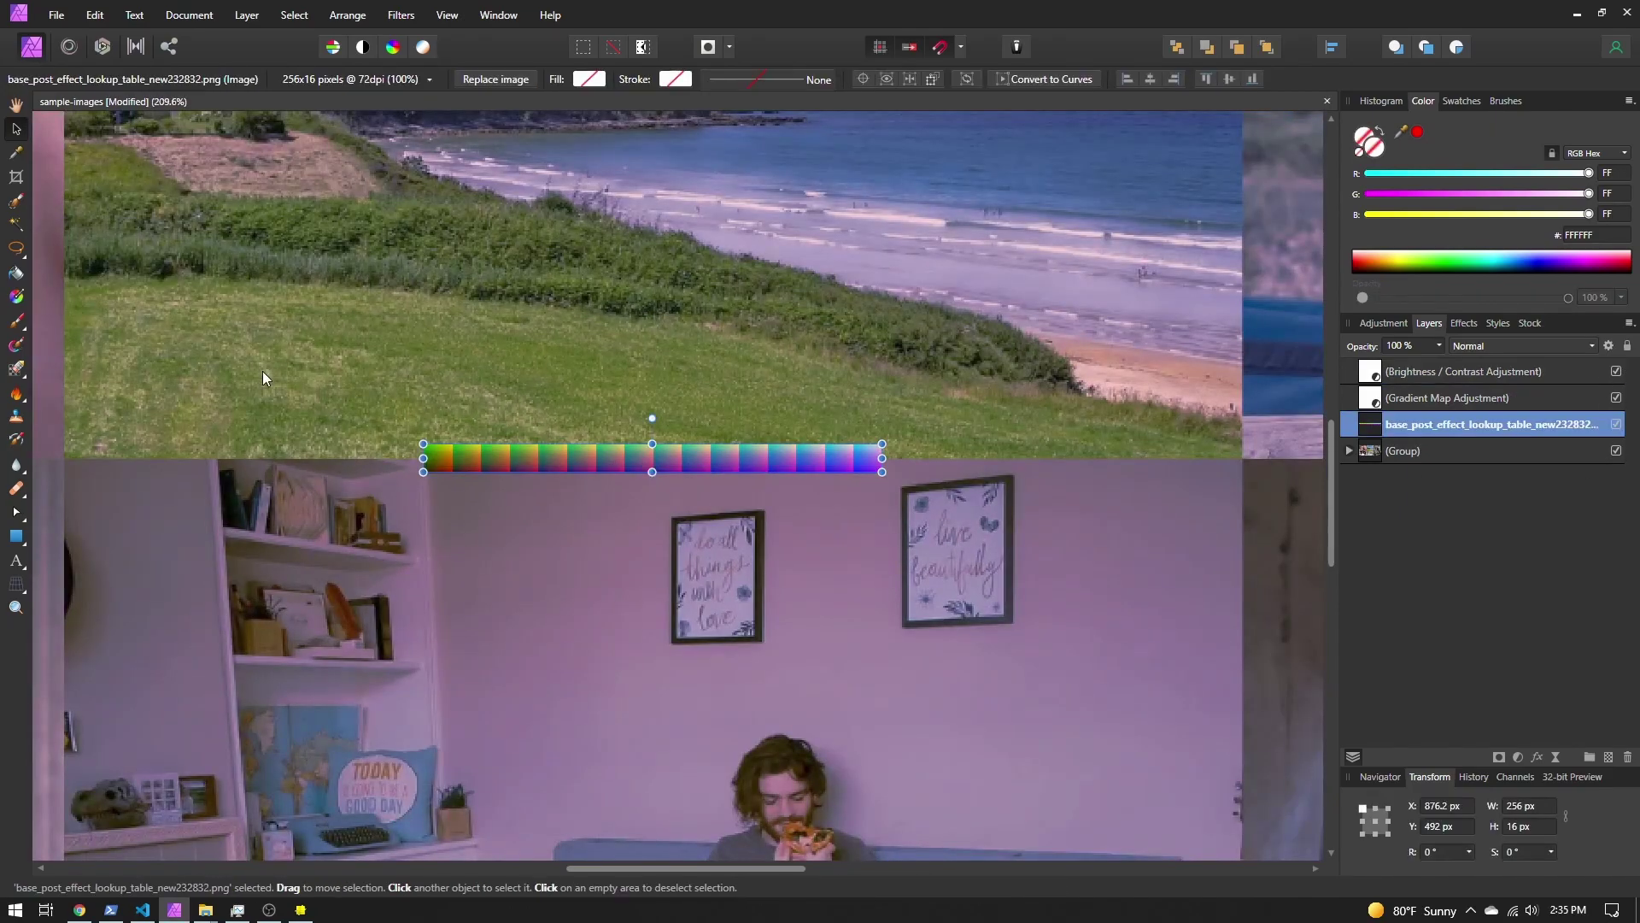
pyautogui.click(56, 15)
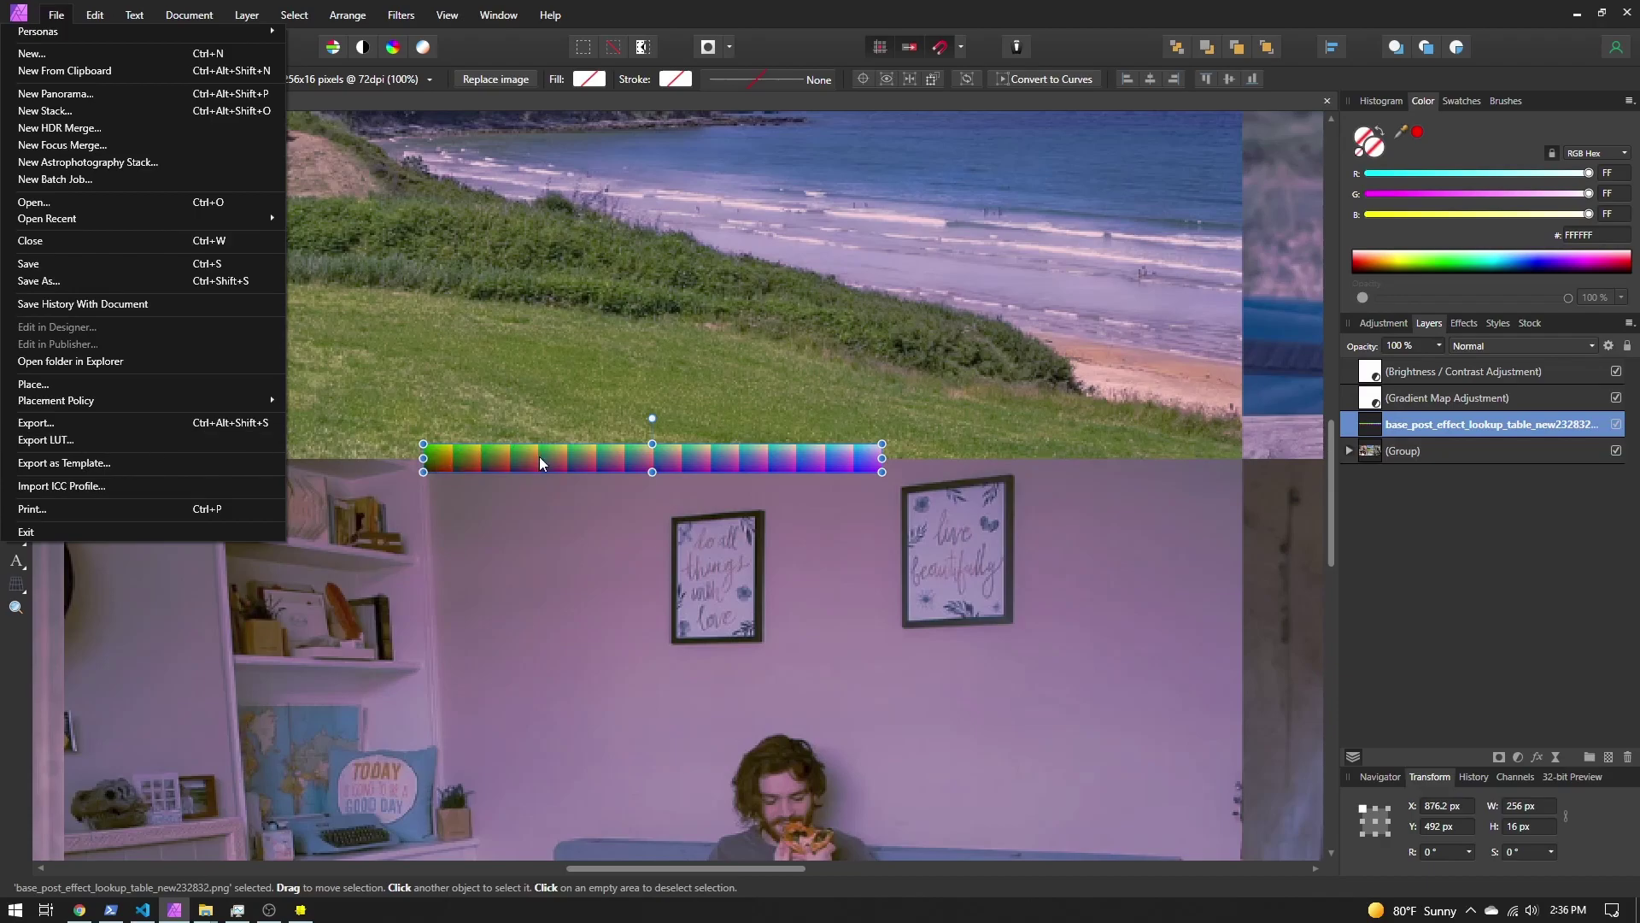
# Step: Export the Selection Area as a PNG at 256 px wide by 16 px high
pyautogui.click(48, 420)
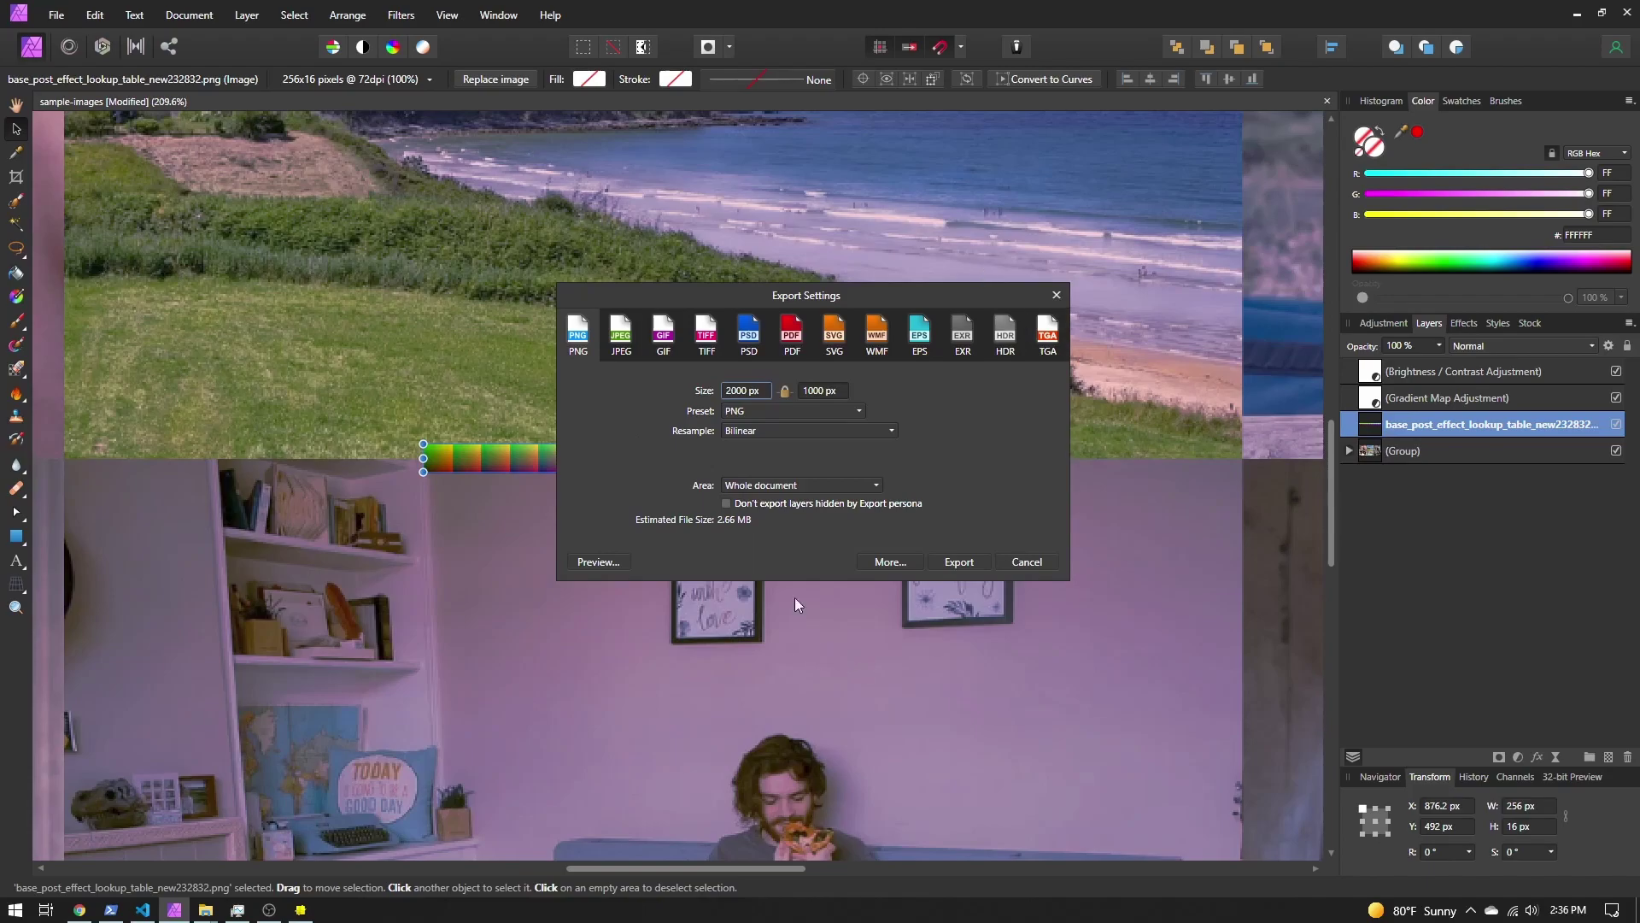
pyautogui.click(805, 484)
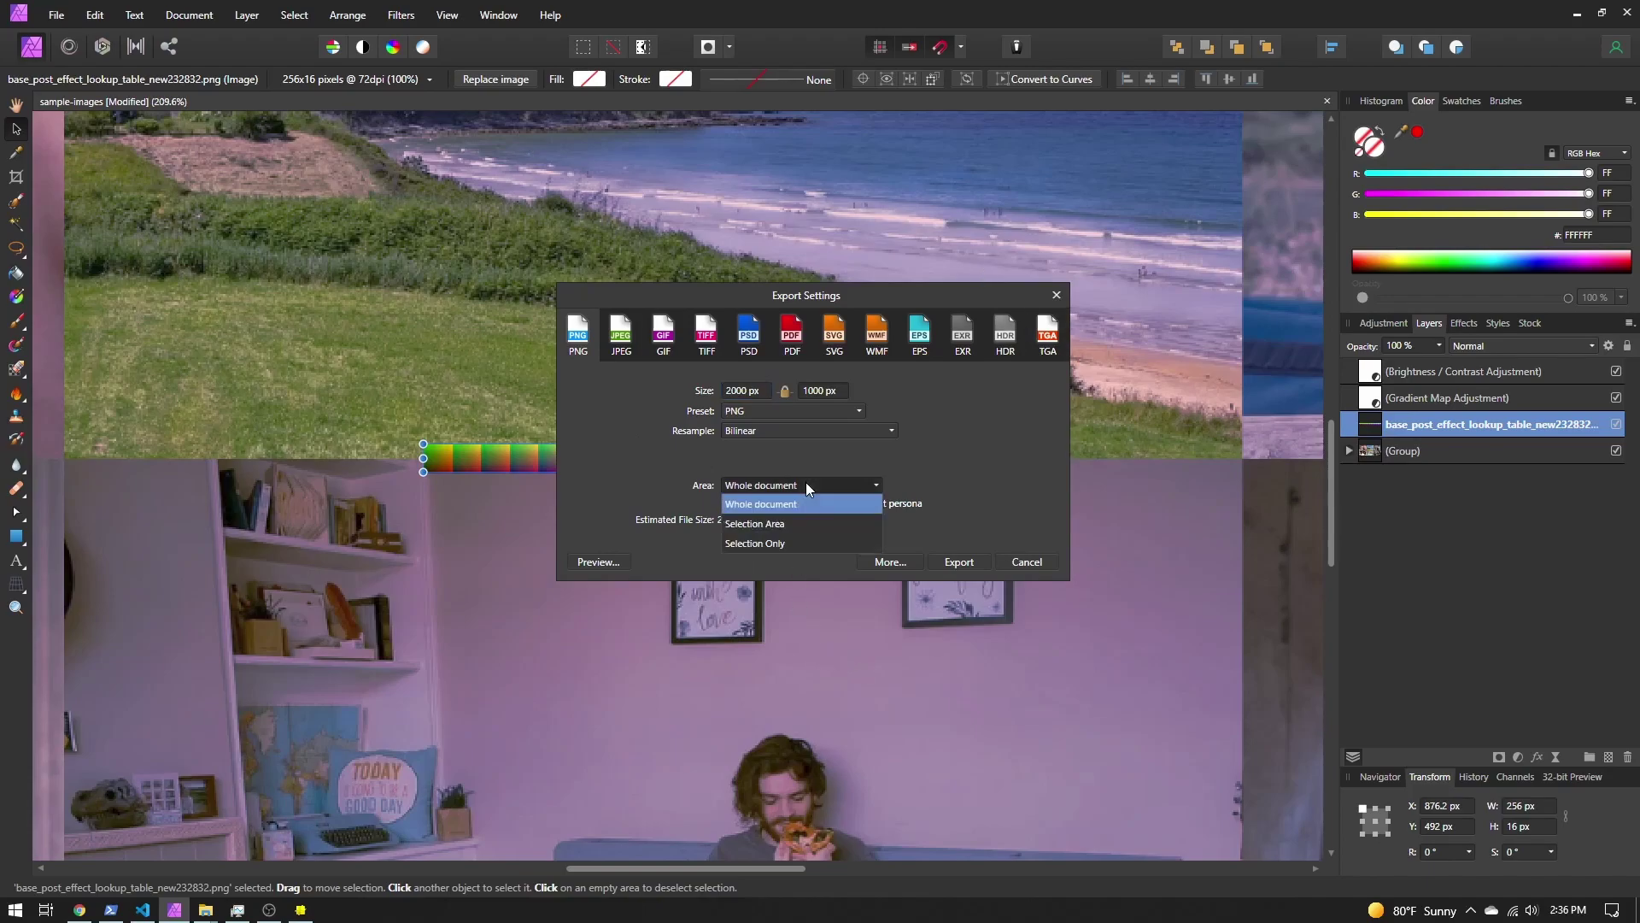
pyautogui.click(769, 523)
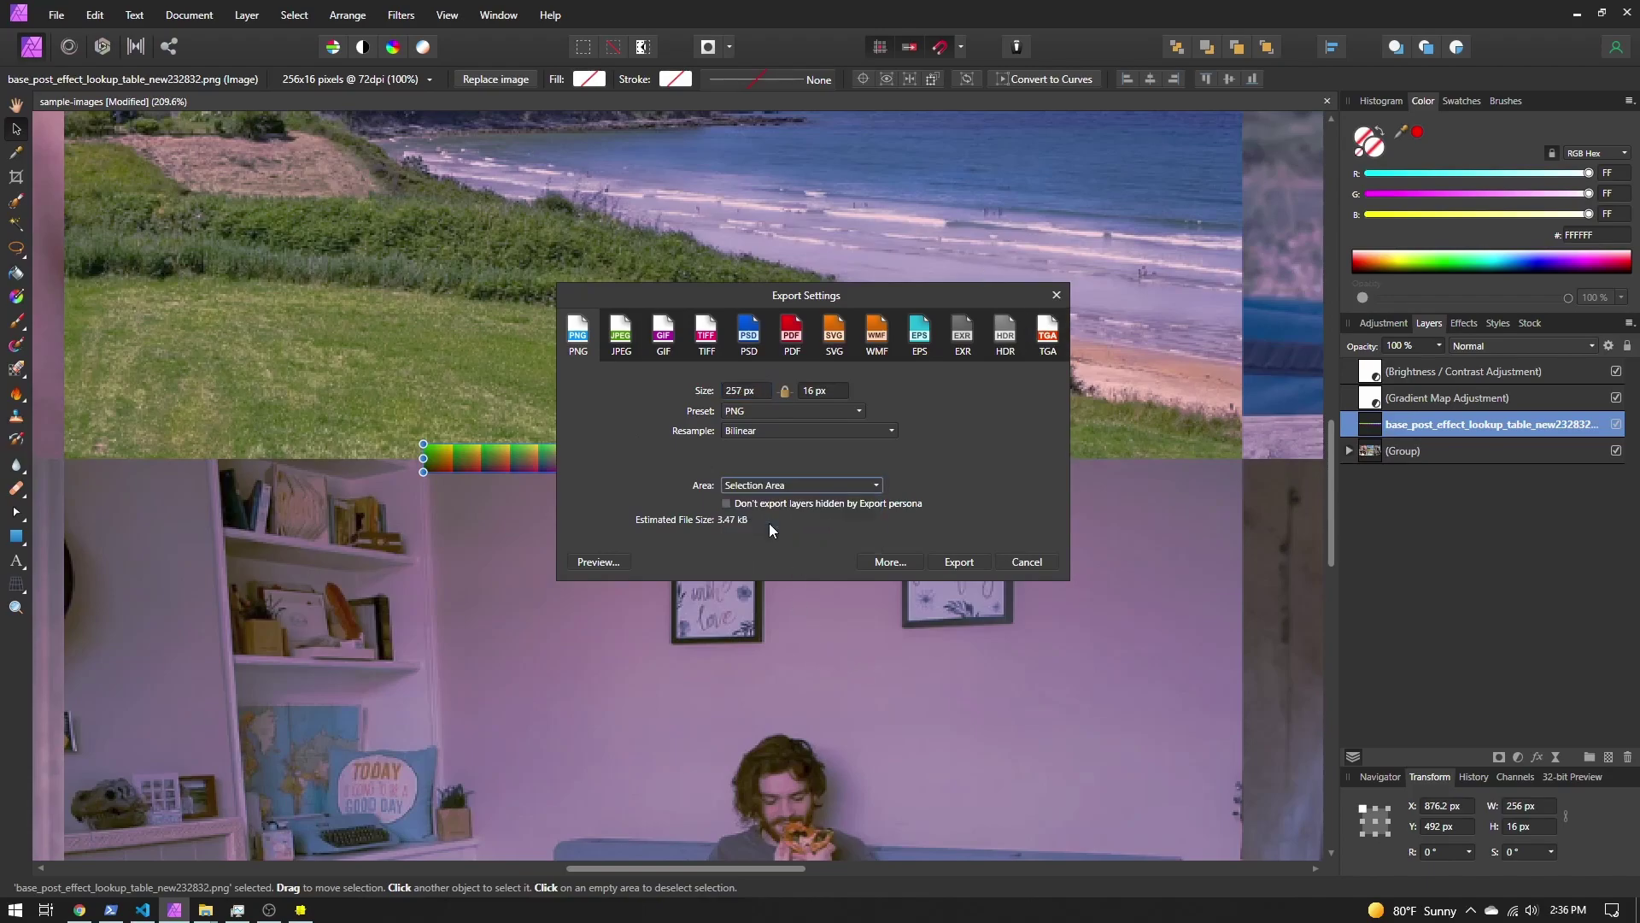
pyautogui.click(810, 486)
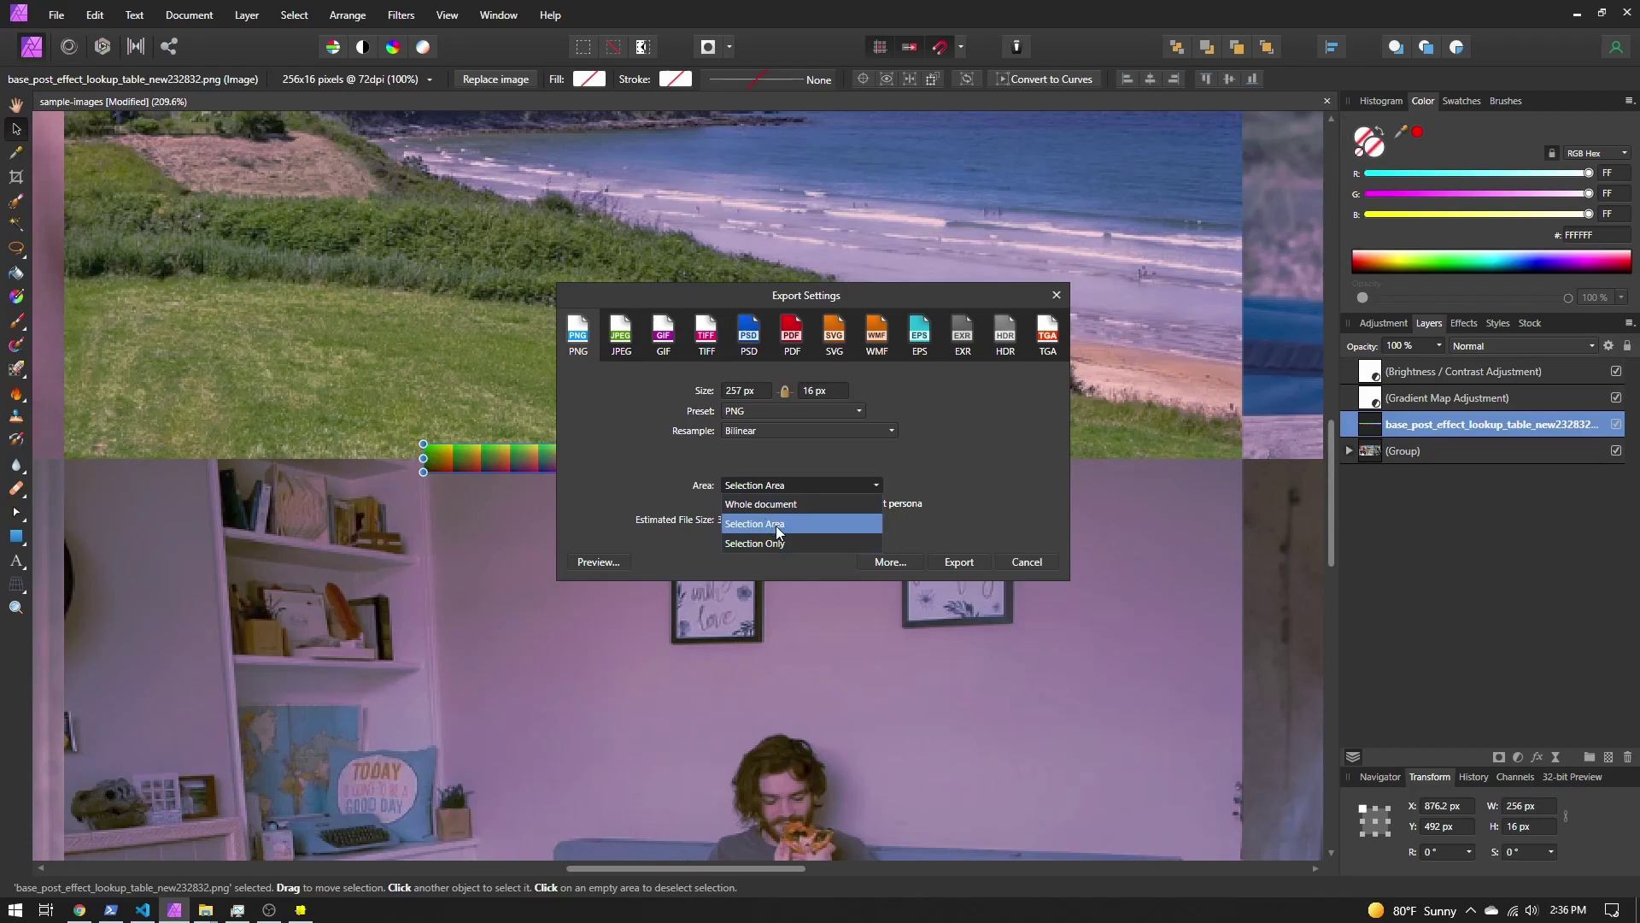
pyautogui.click(774, 526)
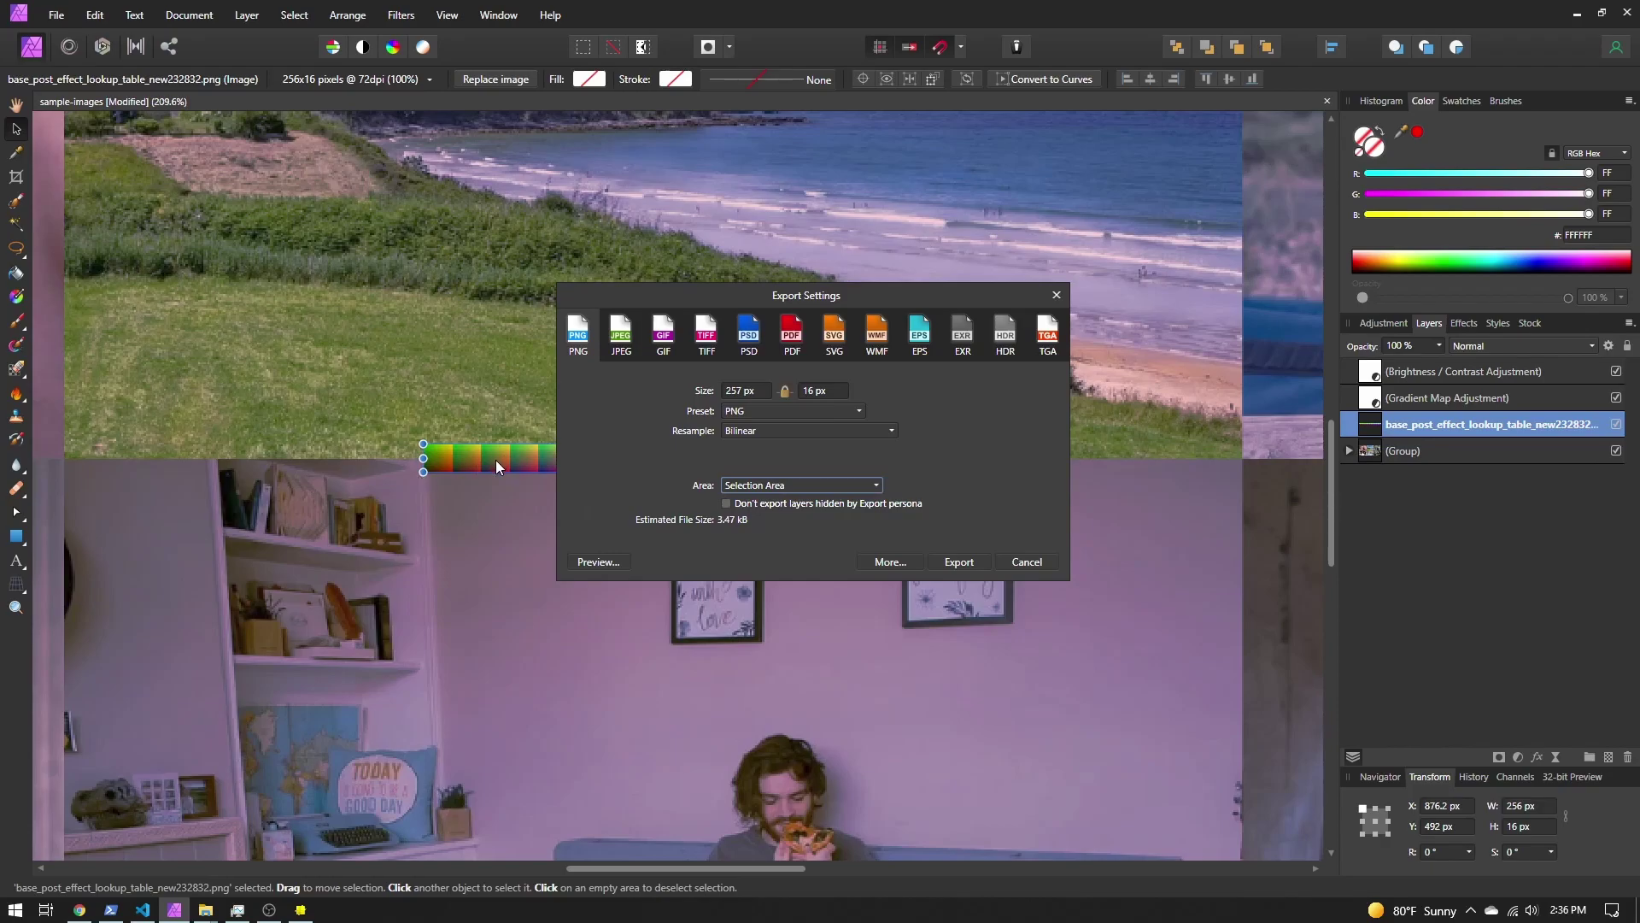
pyautogui.tripleClick(739, 393)
pyautogui.write('256')
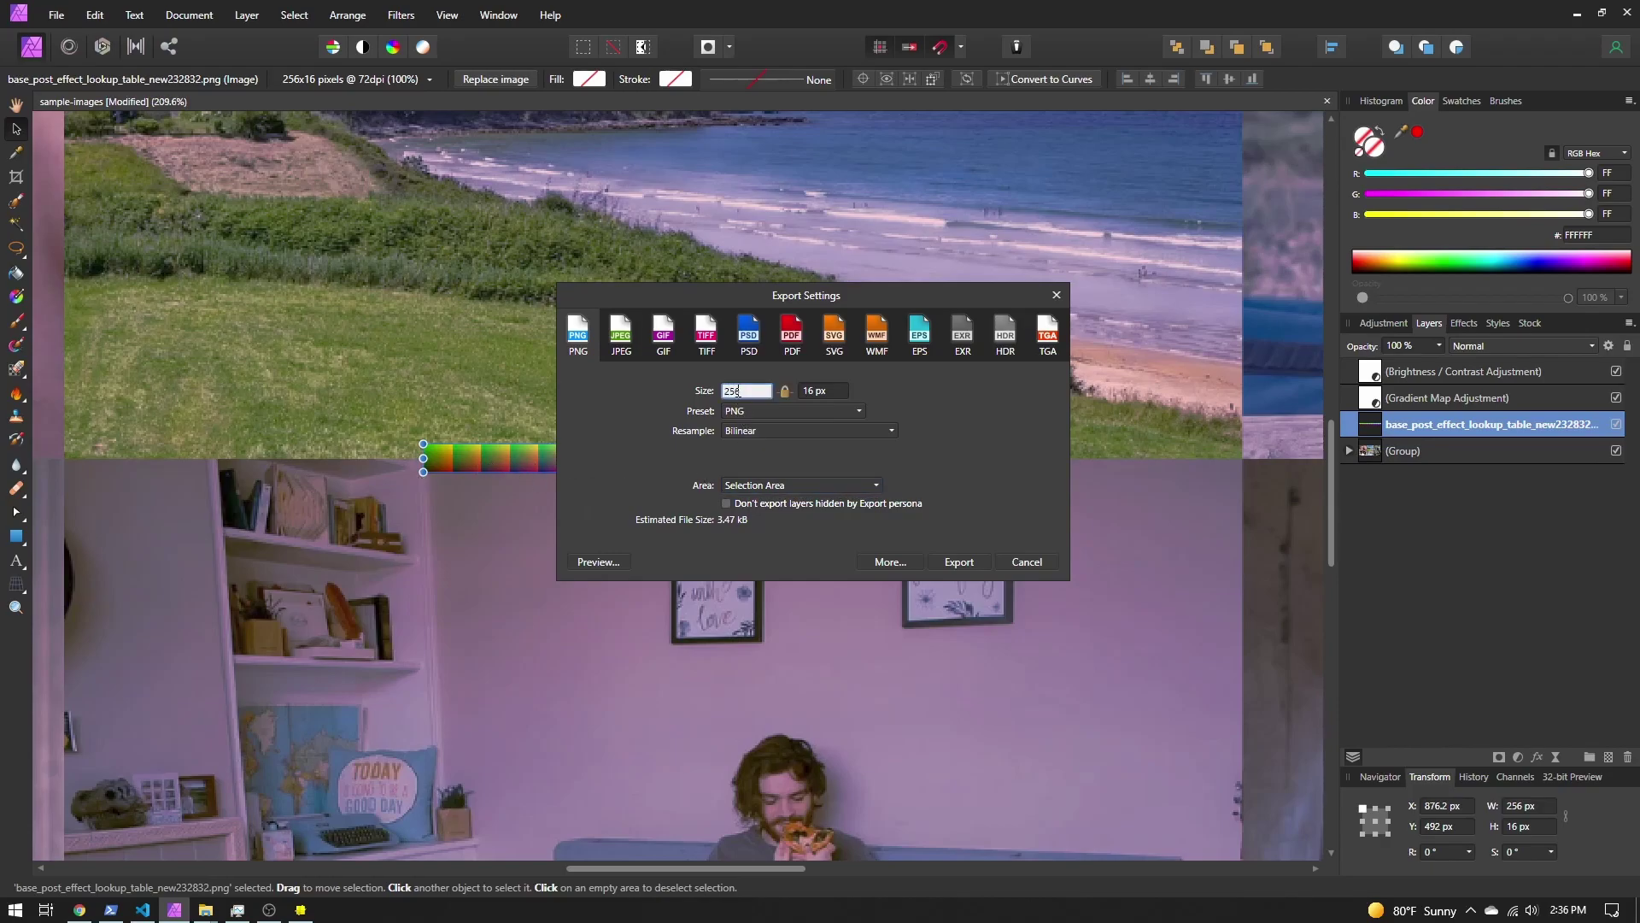
pyautogui.click(817, 391)
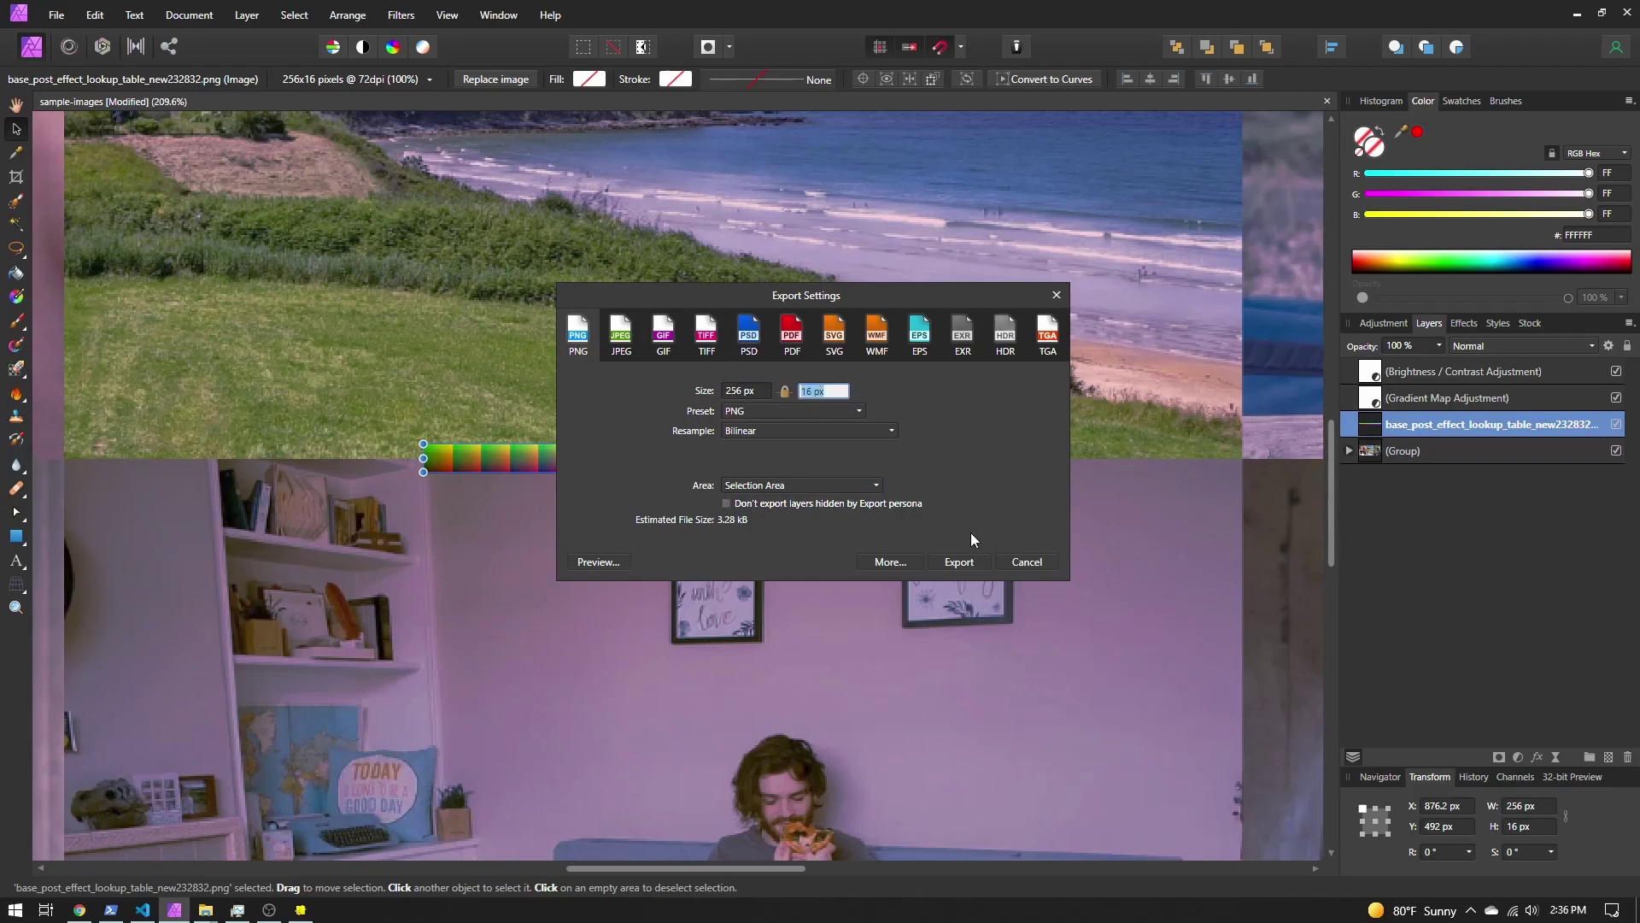
pyautogui.click(958, 562)
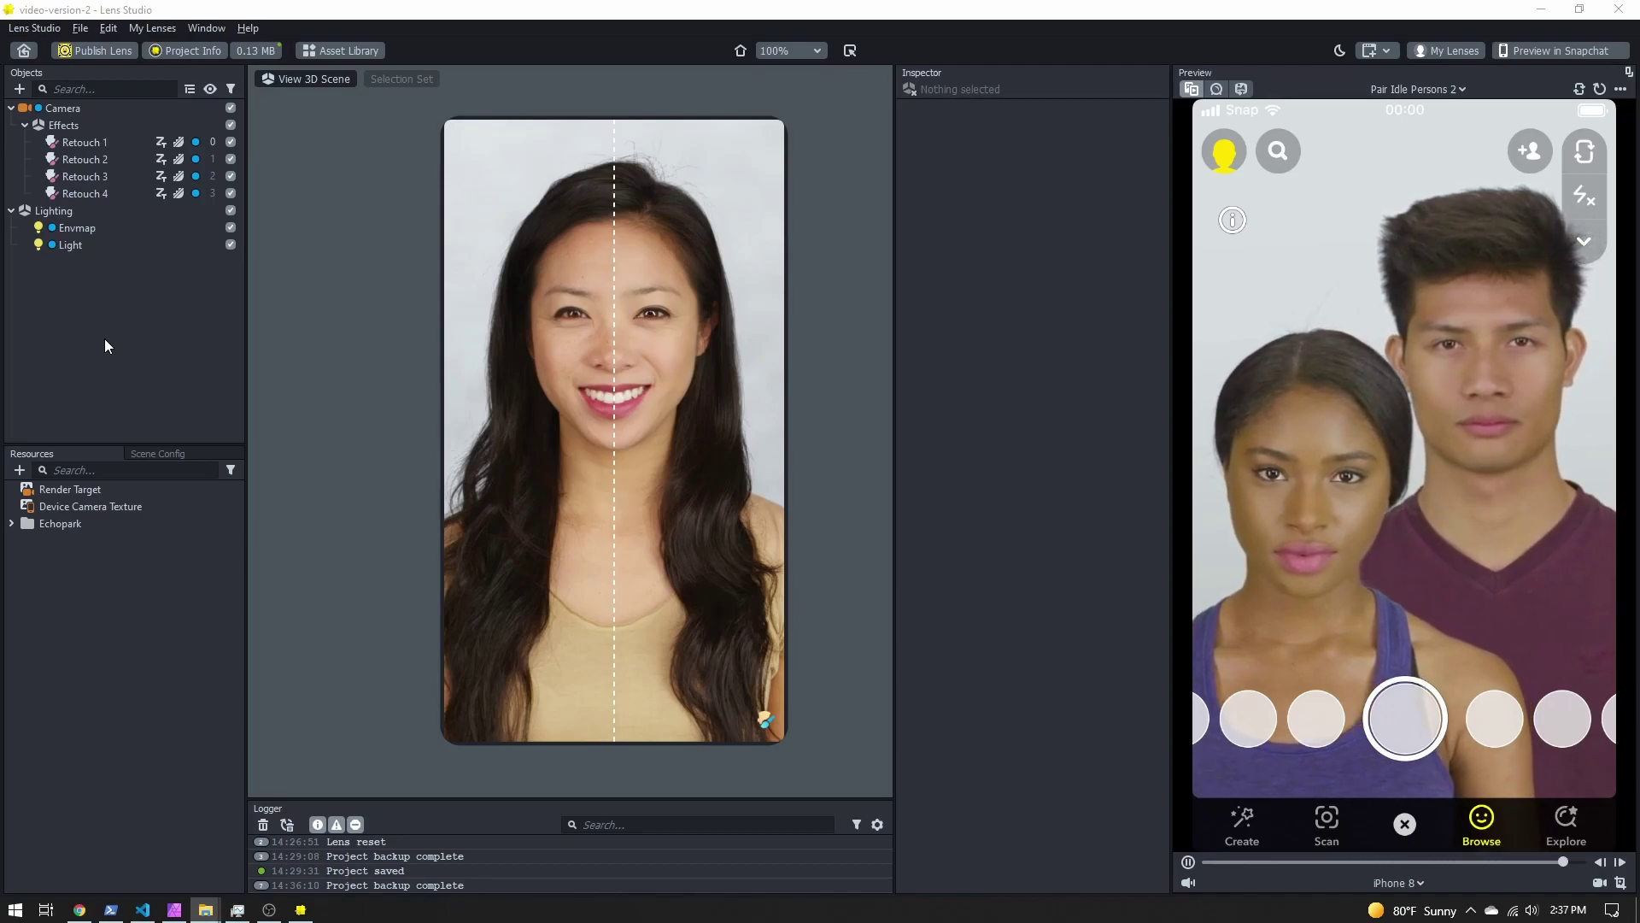
# Step: Import the exported LUT PNG into Resources as cool-lut and view it in the Inspector
pyautogui.click(19, 471)
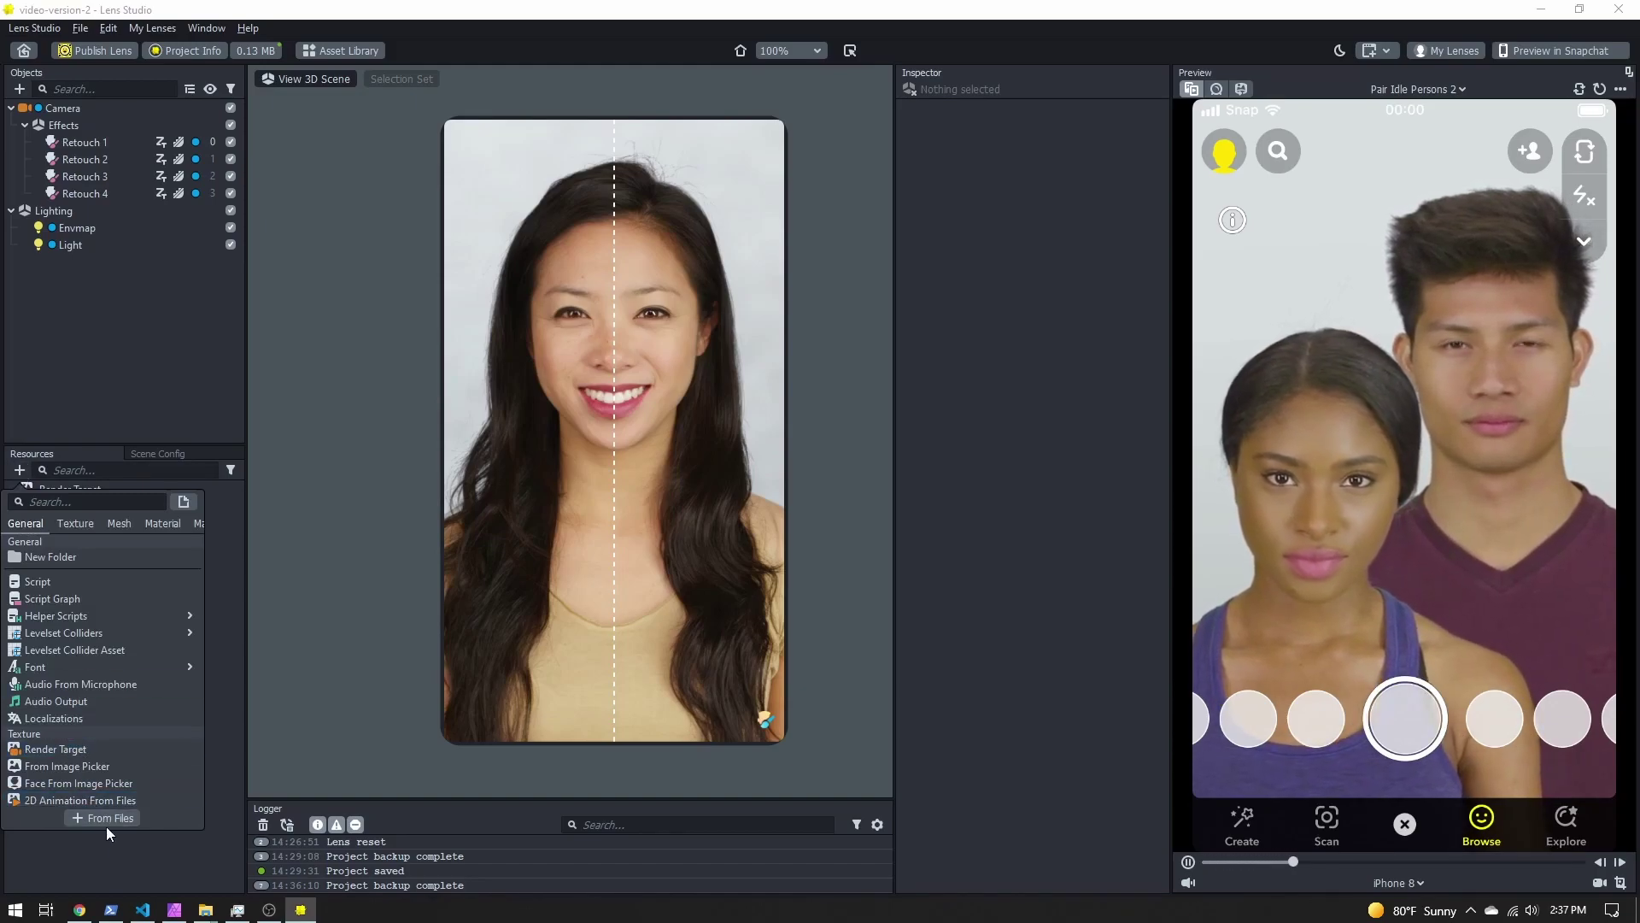
pyautogui.click(113, 879)
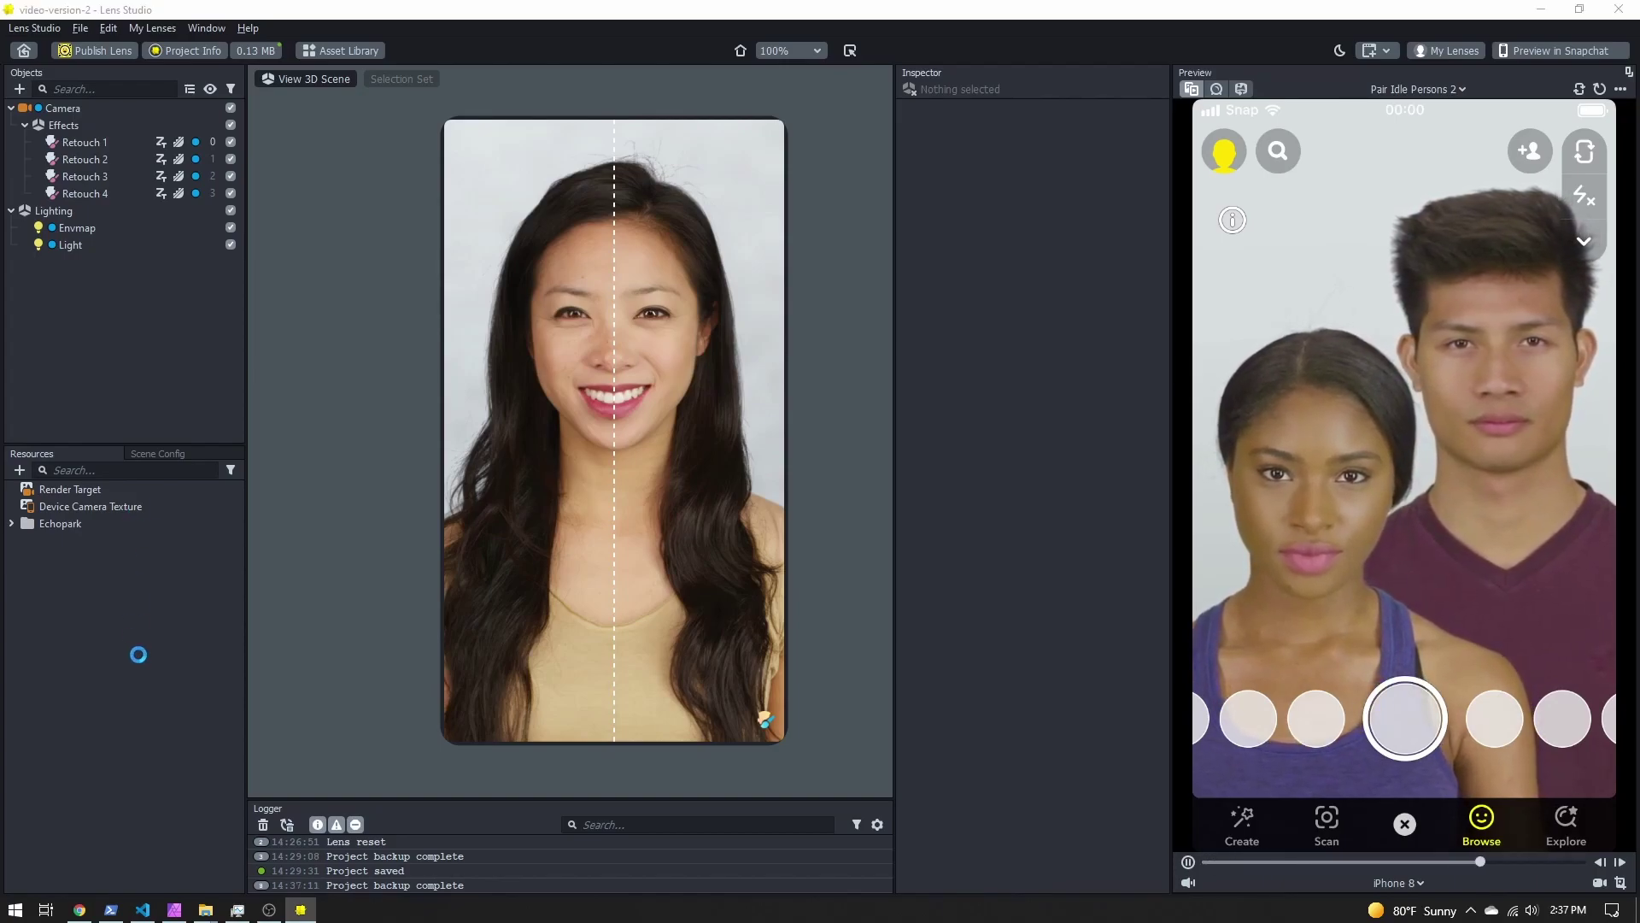
pyautogui.moveTo(138, 654); pyautogui.dragTo(149, 653)
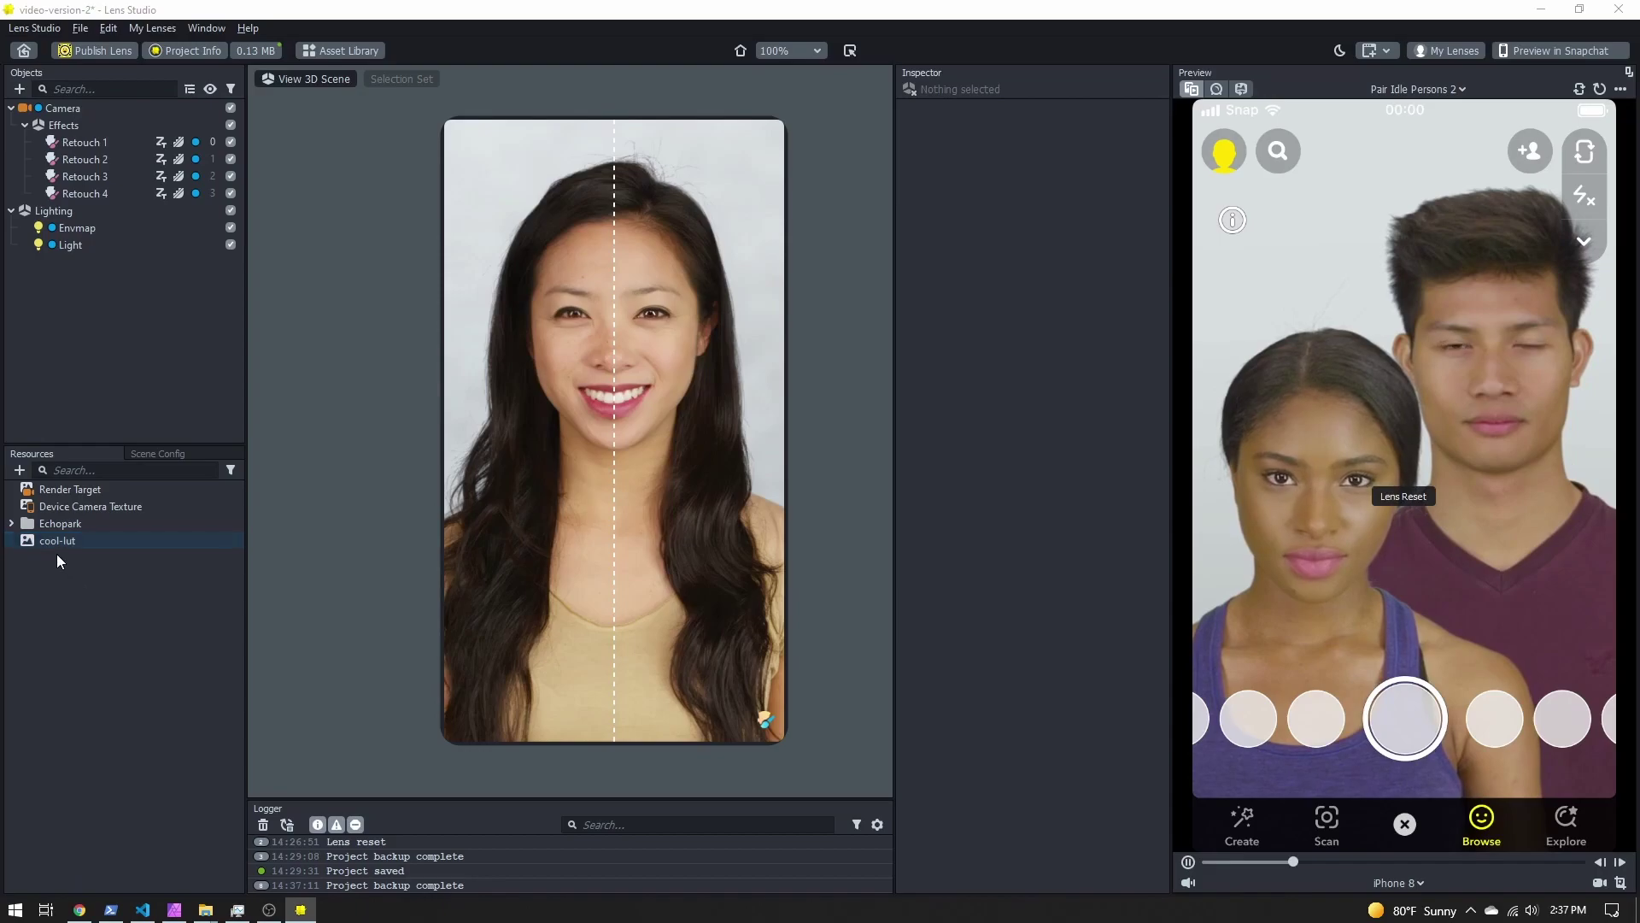
pyautogui.click(62, 540)
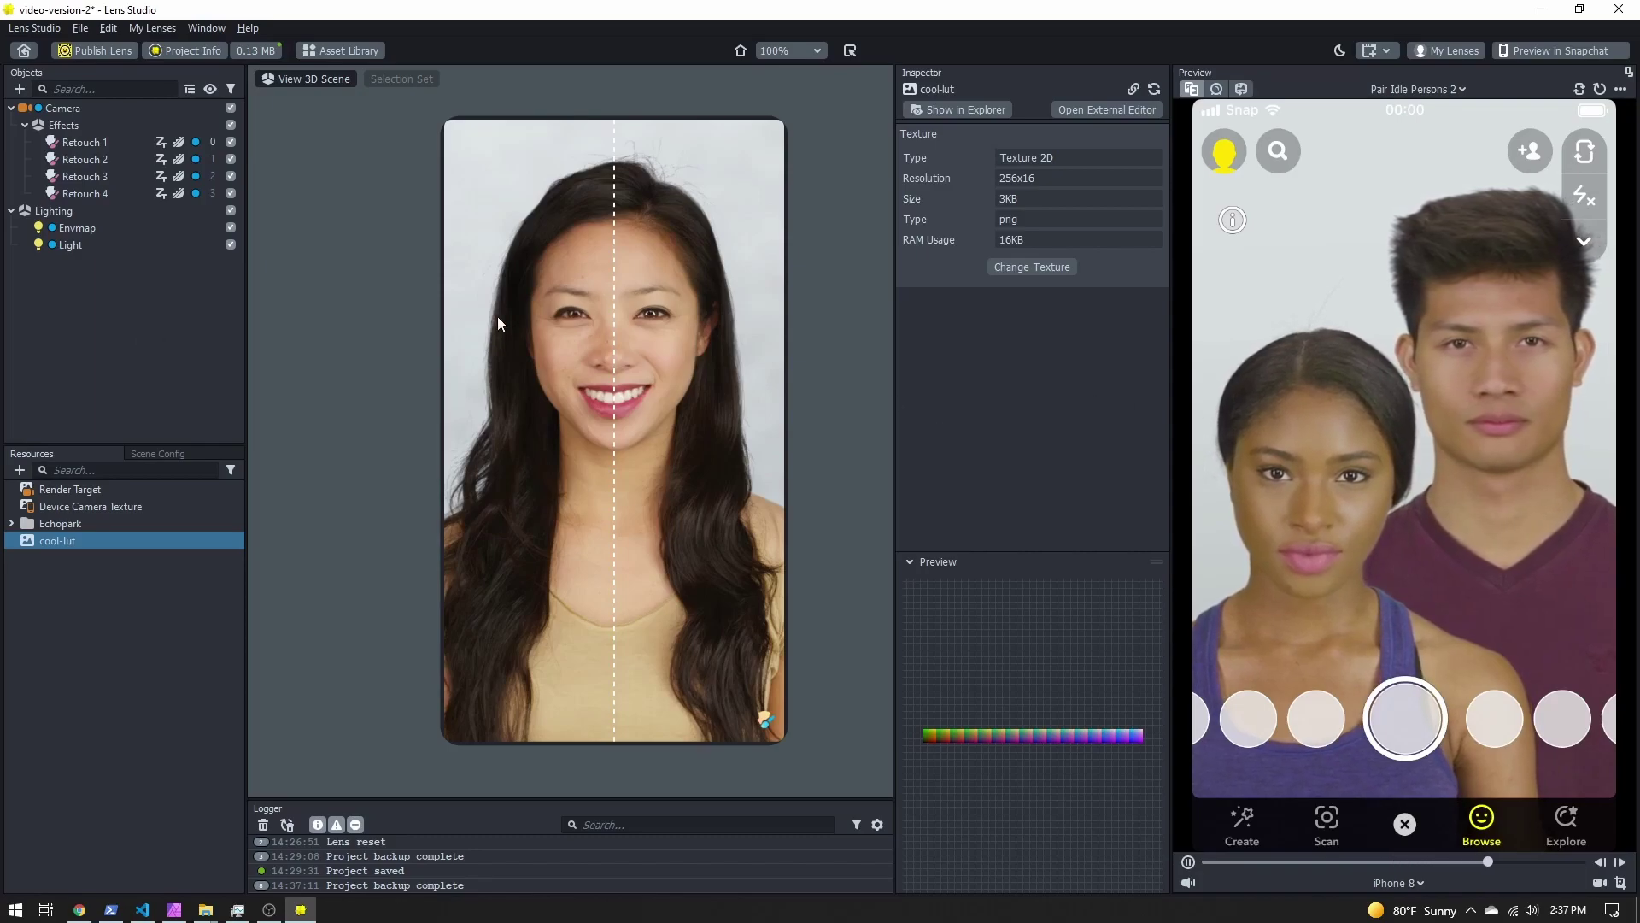
# Step: Add a Post Effects > Color Correction > Empty effect to the scene
pyautogui.click(20, 89)
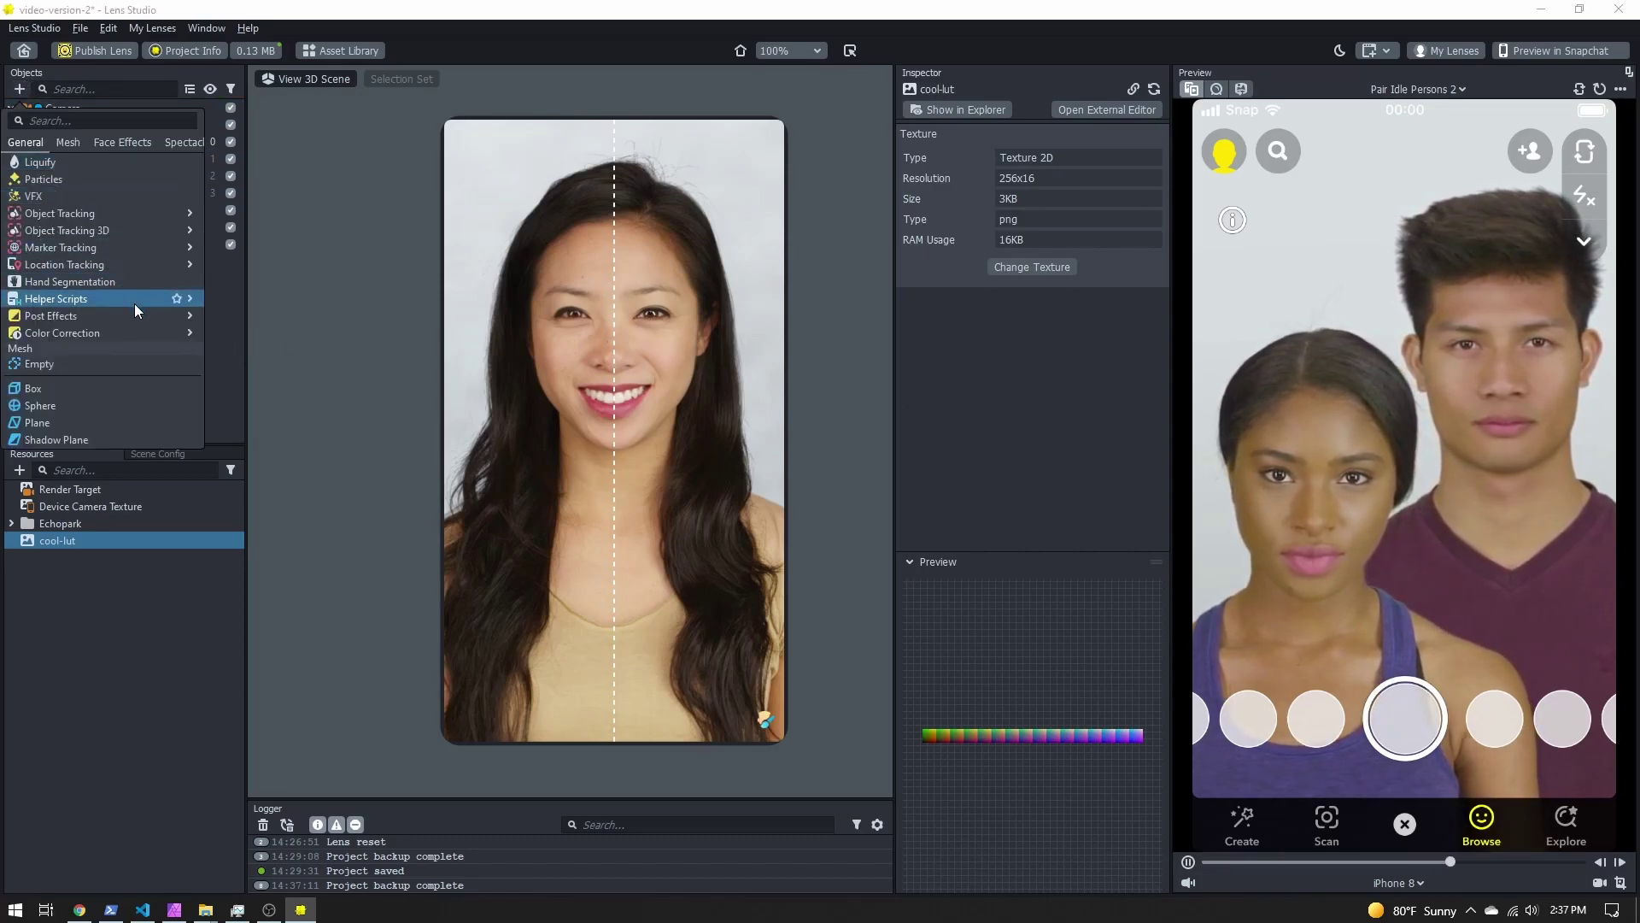
pyautogui.moveTo(101, 311)
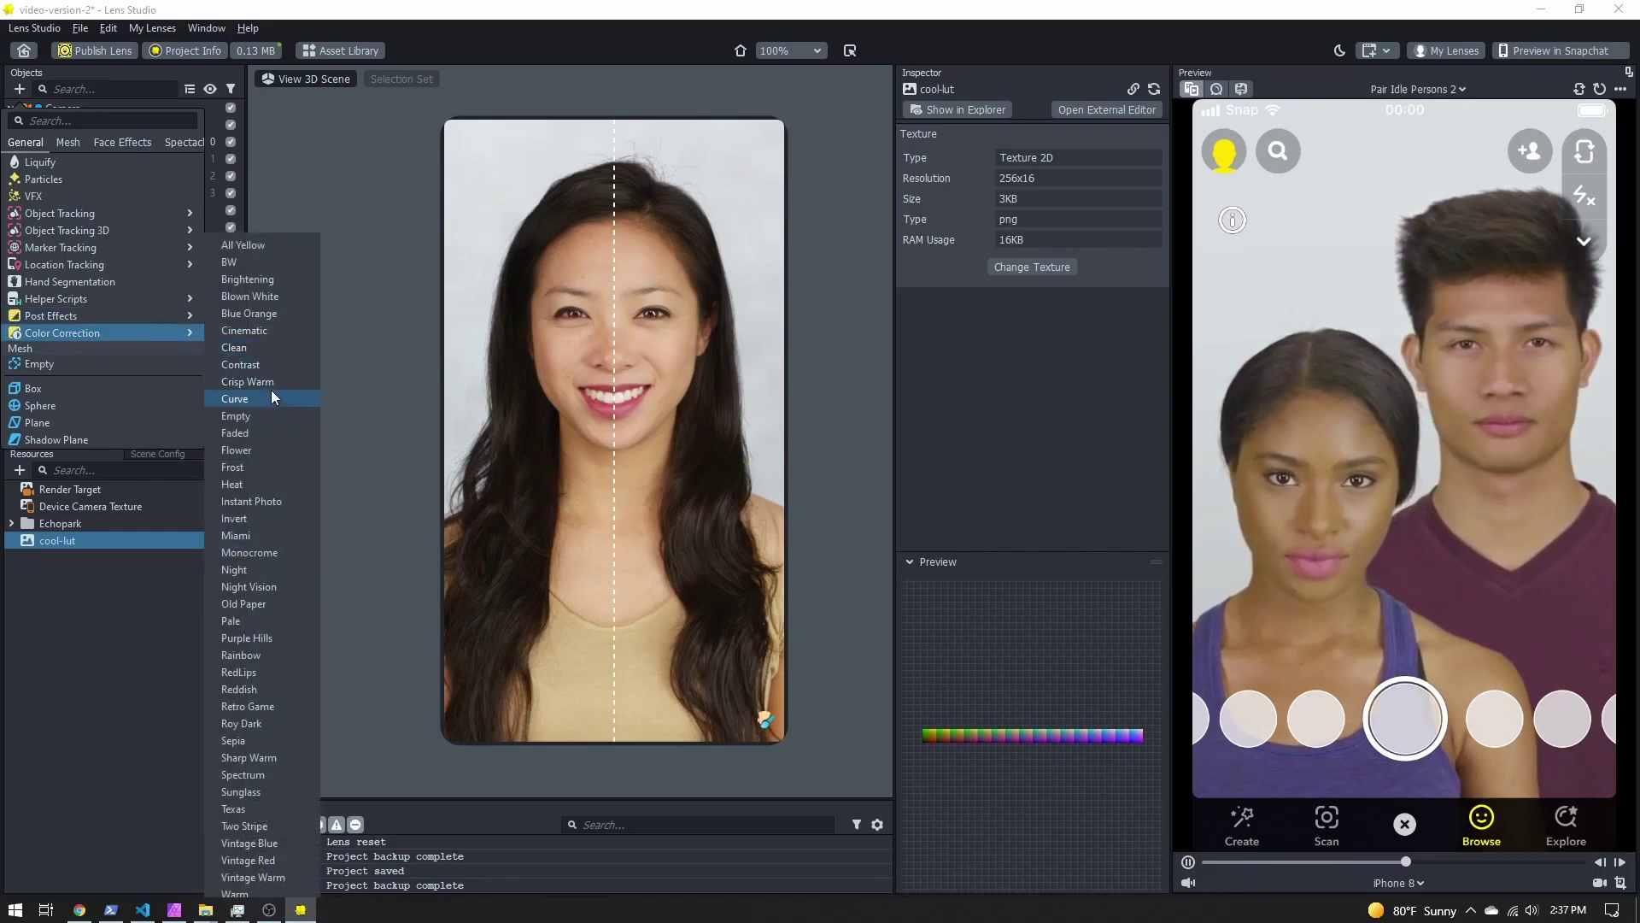
pyautogui.click(524, 359)
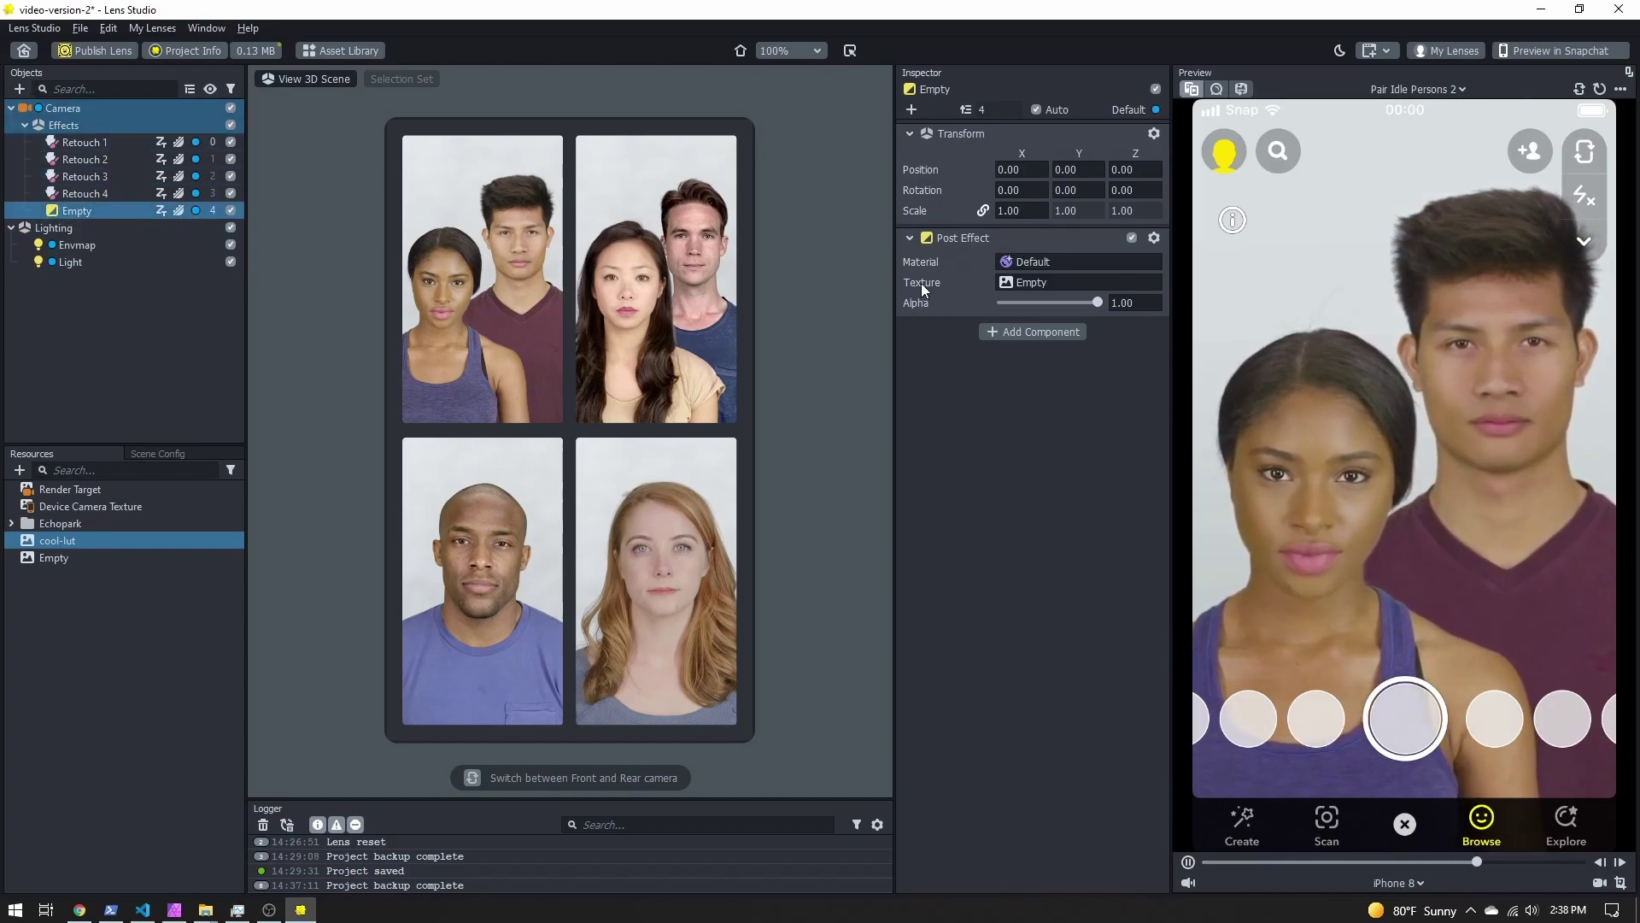
# Step: Set the Empty post effect's texture to cool-lut, keeping alpha at 1.00
pyautogui.click(1040, 283)
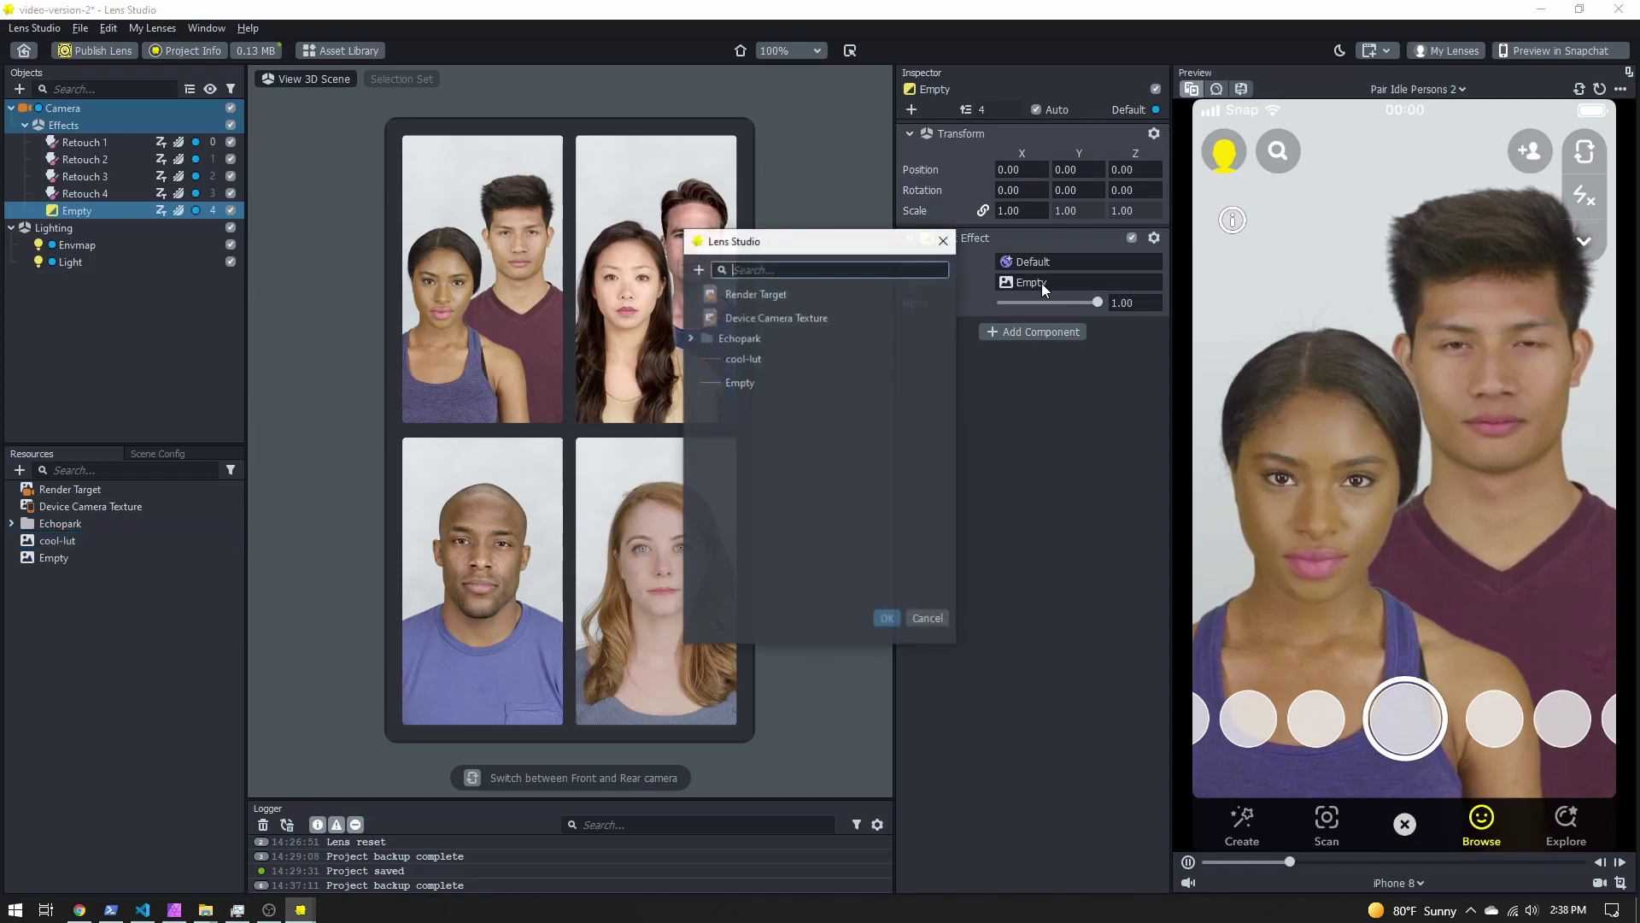
pyautogui.click(737, 367)
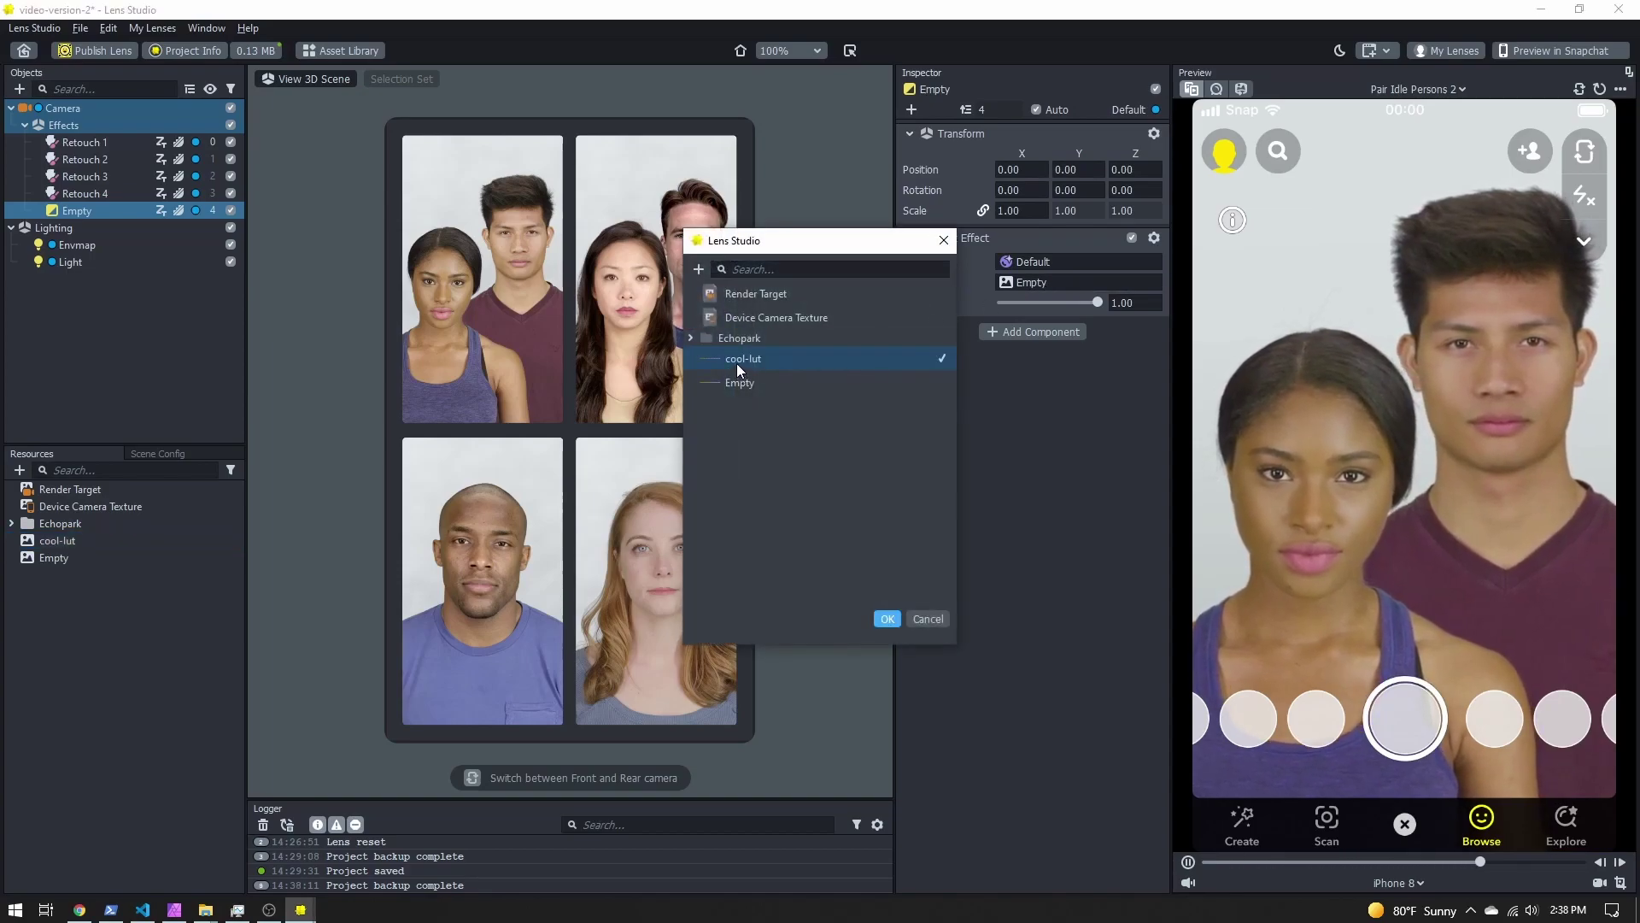
pyautogui.doubleClick(736, 362)
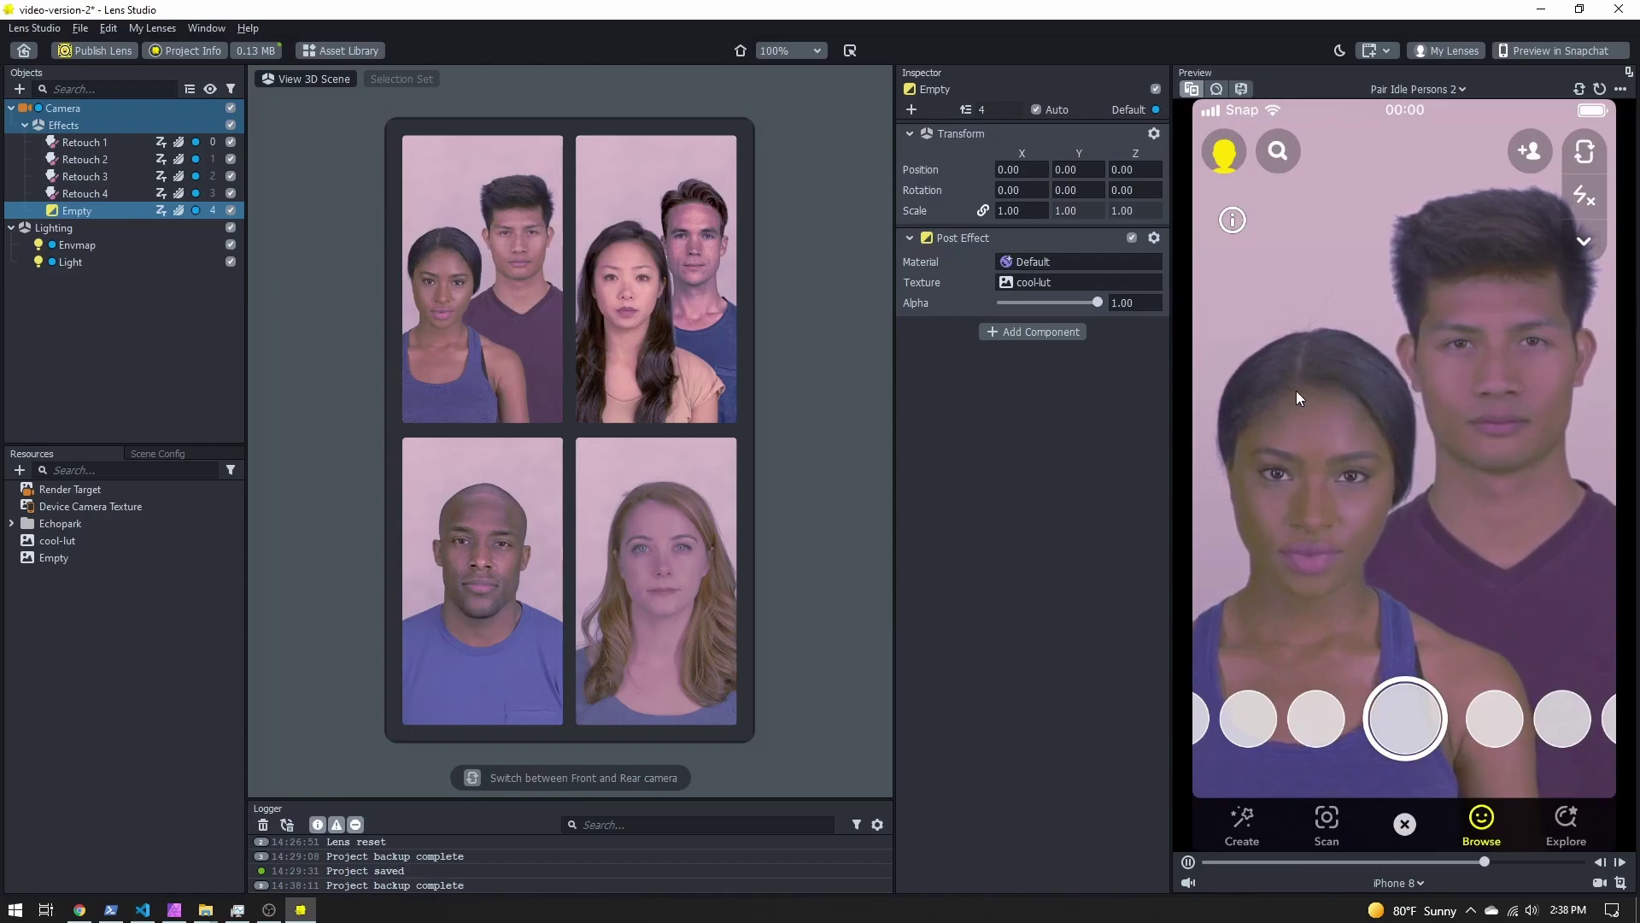
pyautogui.moveTo(1098, 303)
pyautogui.mouseDown()
pyautogui.moveTo(1000, 300)
pyautogui.moveTo(1108, 317)
pyautogui.mouseUp()
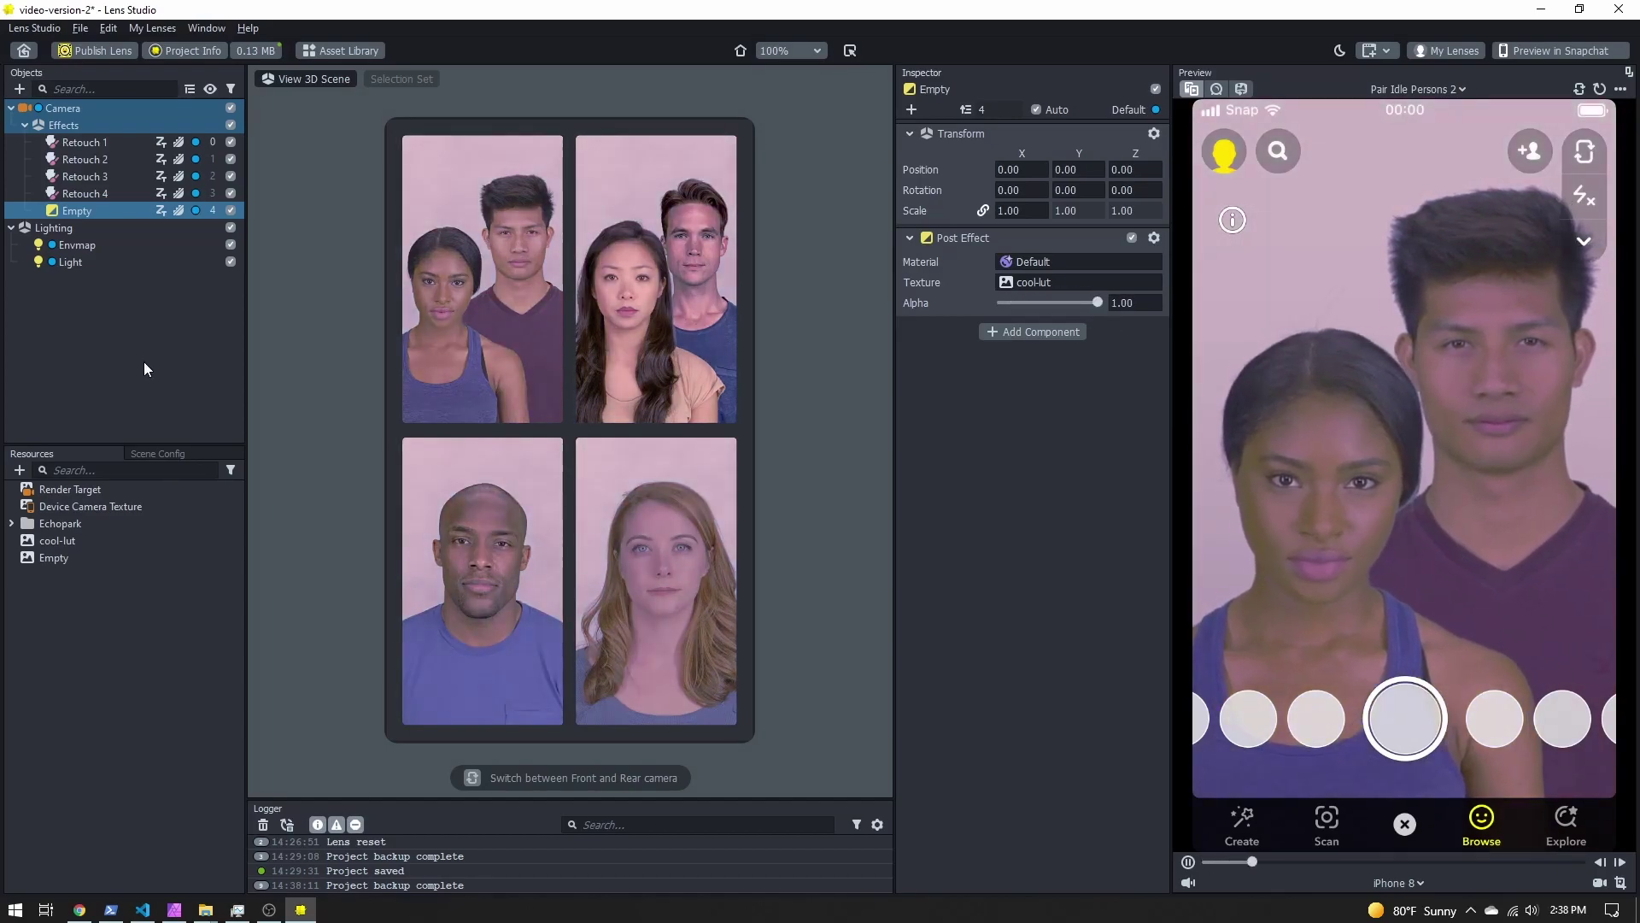
# Step: Add a Monocrome effect, disable the cool-lut Empty effect, and set Monocrome alpha to 0.41
pyautogui.click(19, 89)
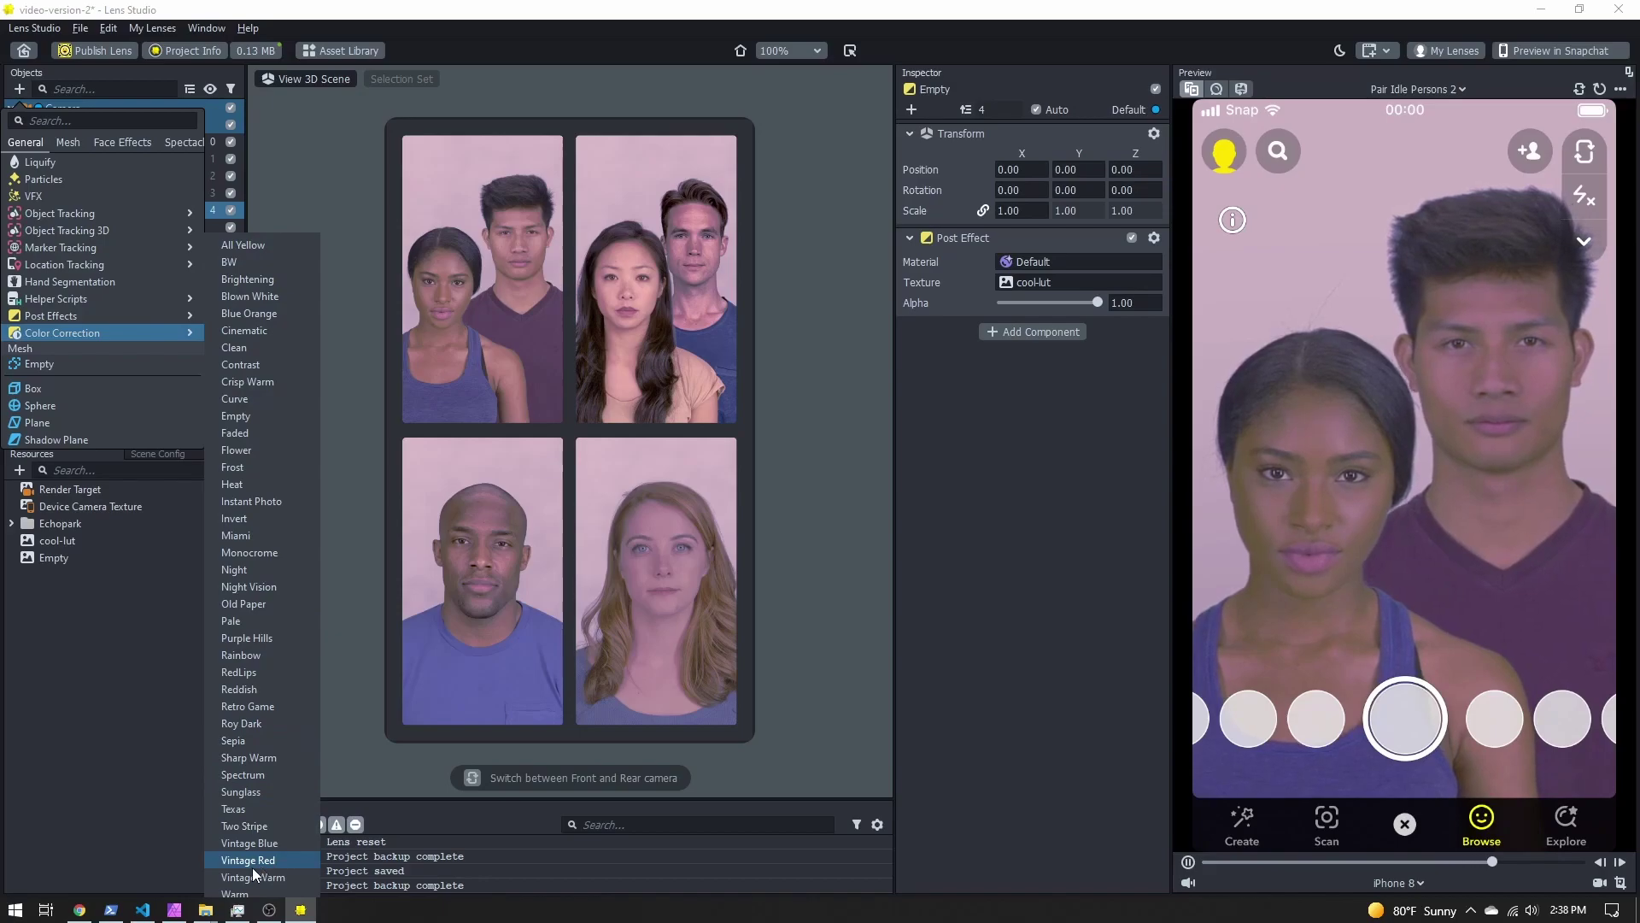
pyautogui.click(264, 551)
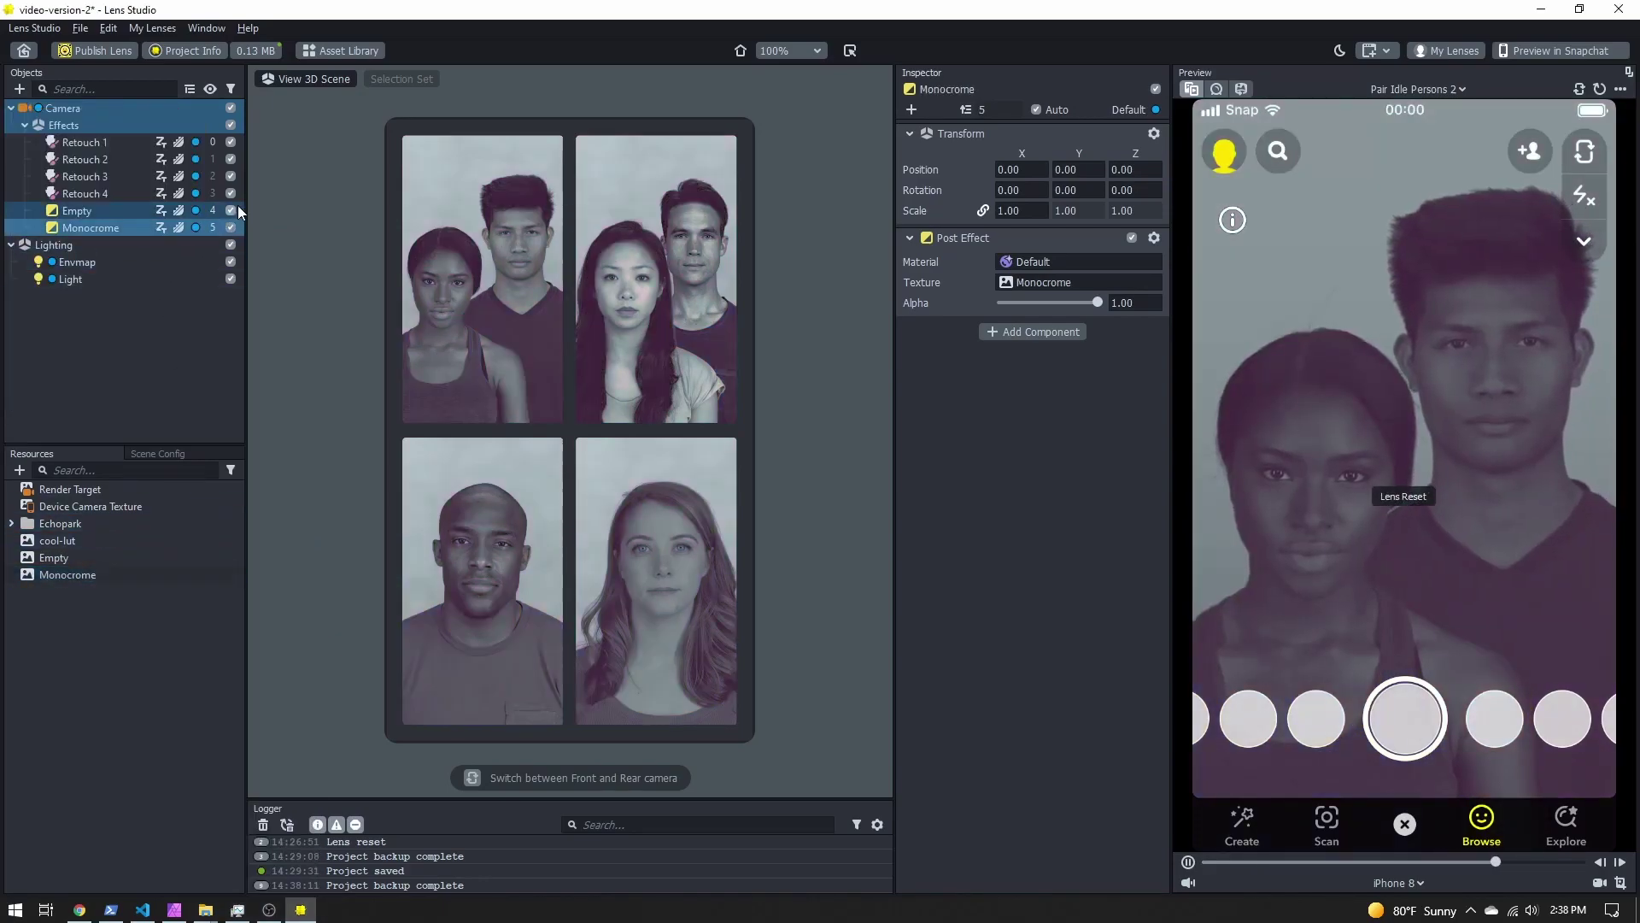
pyautogui.click(230, 211)
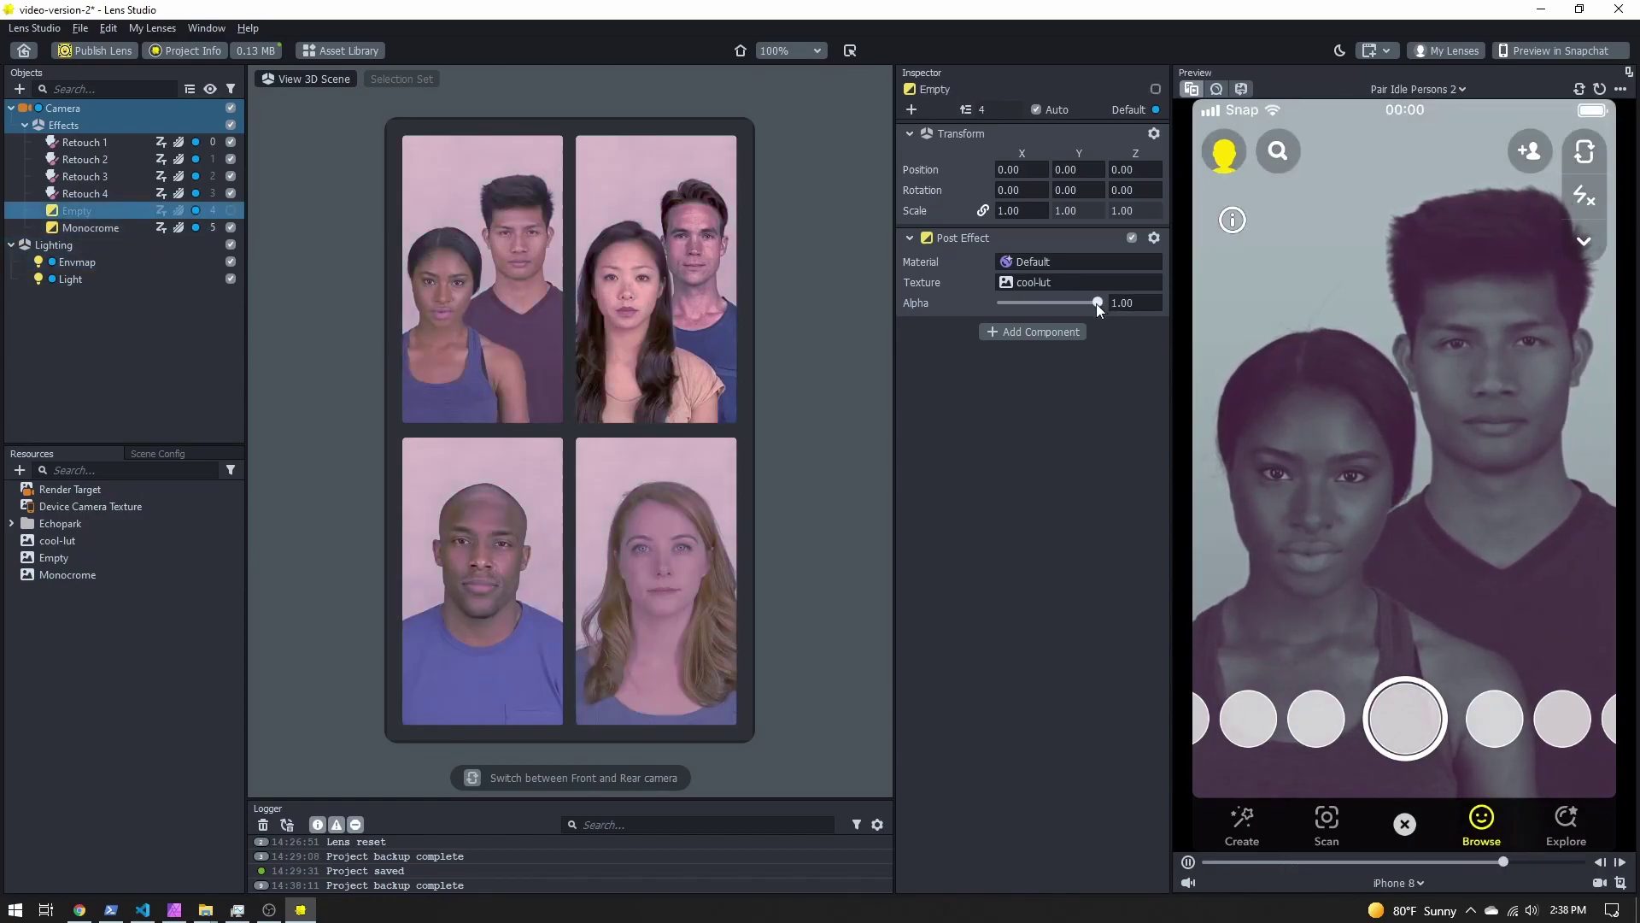
pyautogui.click(103, 227)
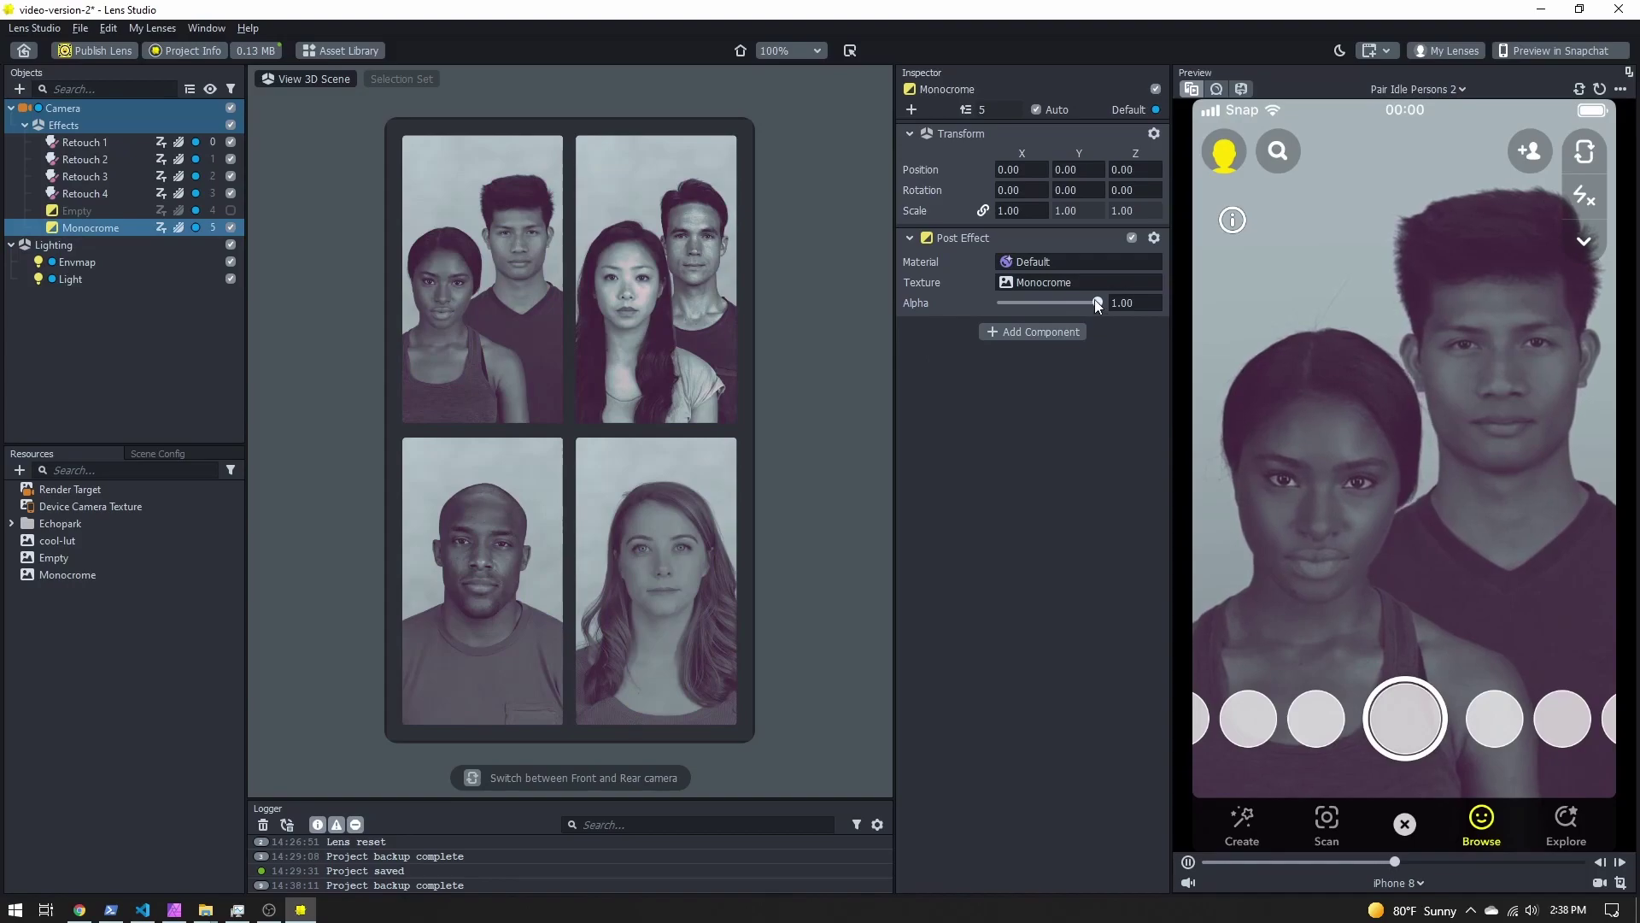
pyautogui.moveTo(1094, 300); pyautogui.dragTo(1041, 302)
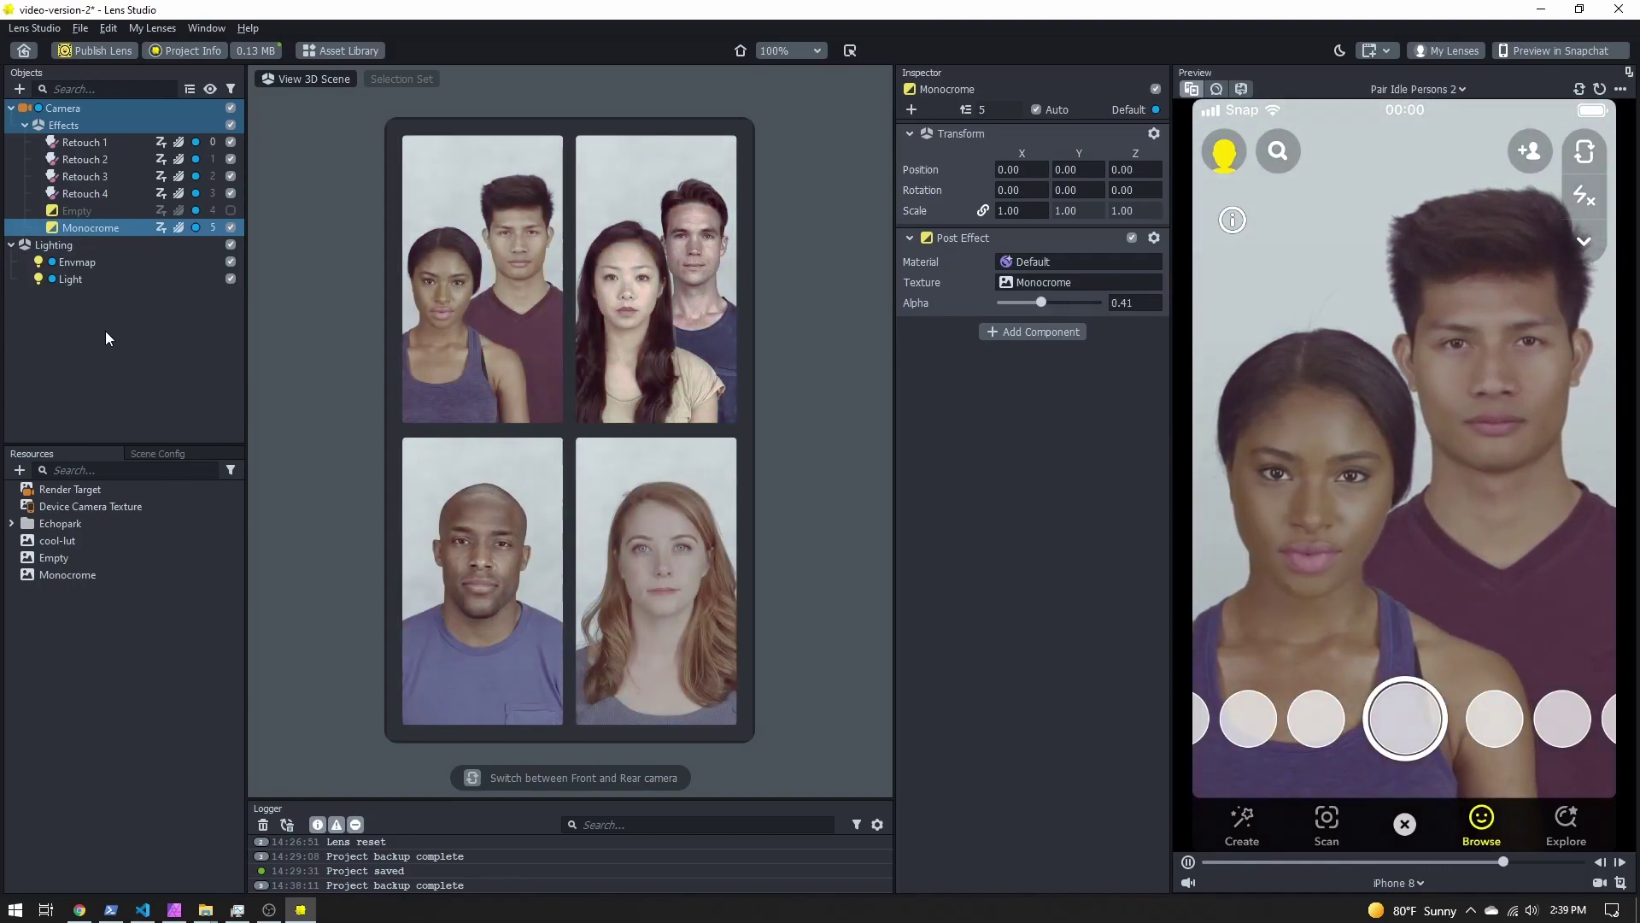